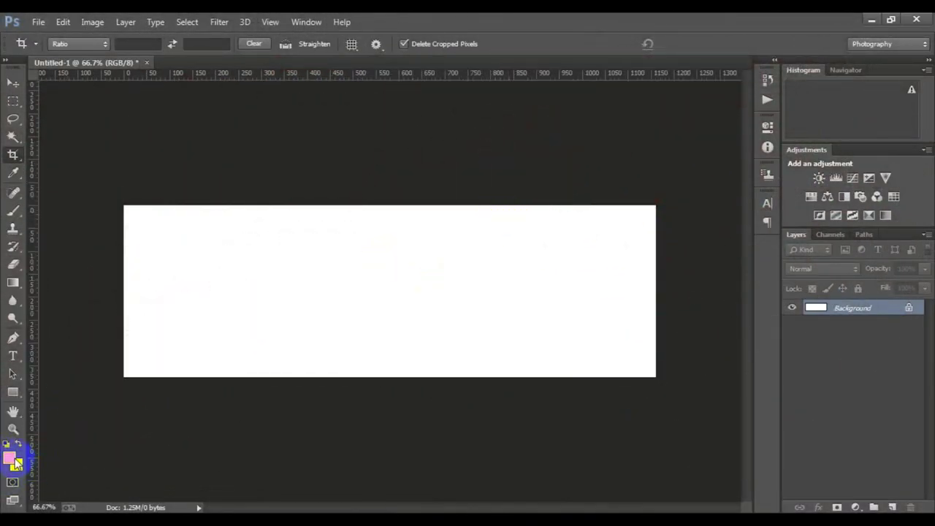
Set the foreground colour to a saturated orange, #f99b06.
click(10, 458)
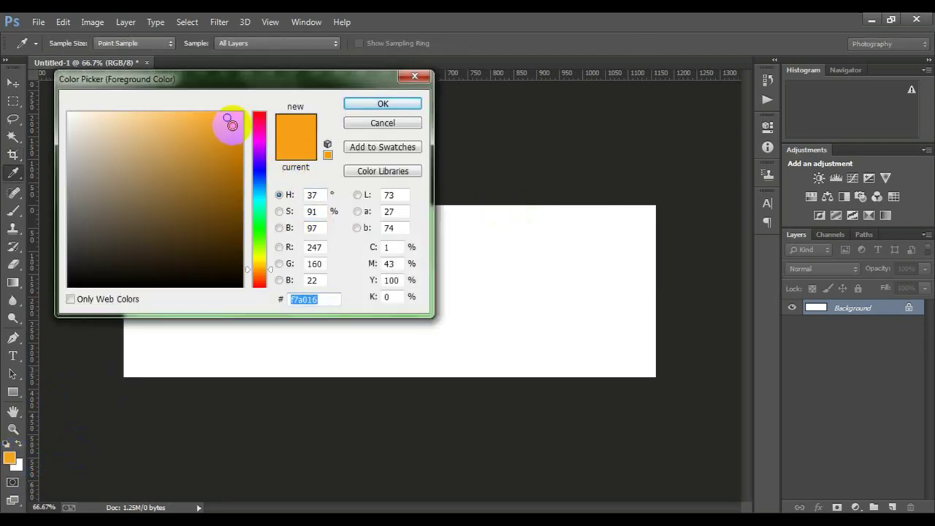
drag(228, 119, 236, 117)
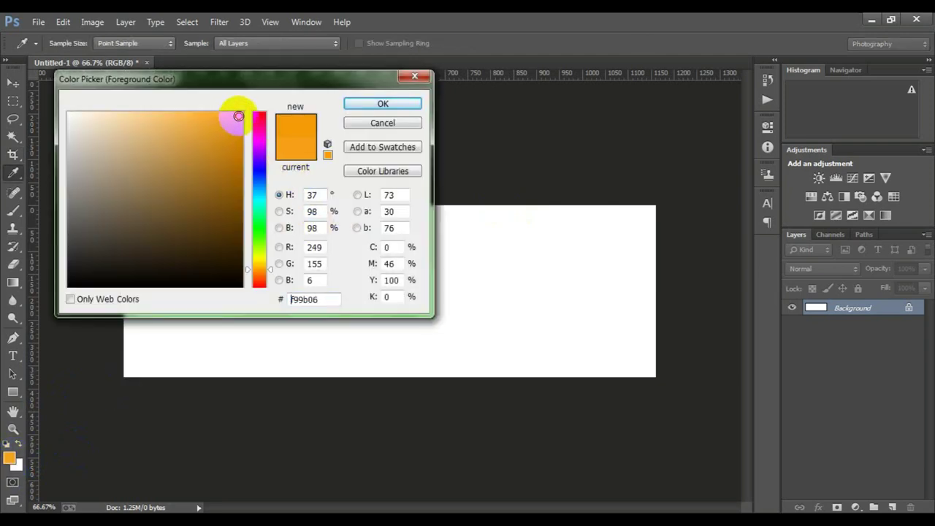
click(369, 104)
key(c)
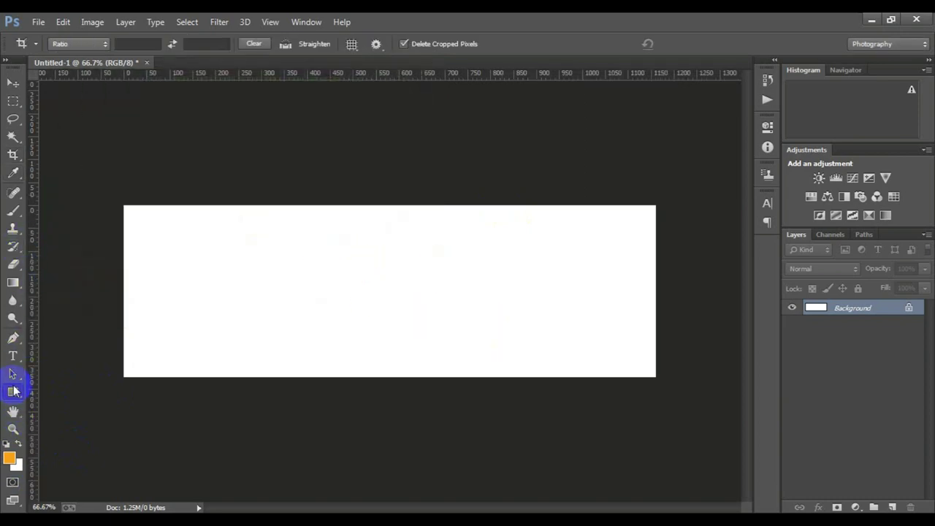
click(14, 392)
Draw a 249 × 194 px orange rectangle with a white 3 pt stroke at the top-right corner.
click(172, 43)
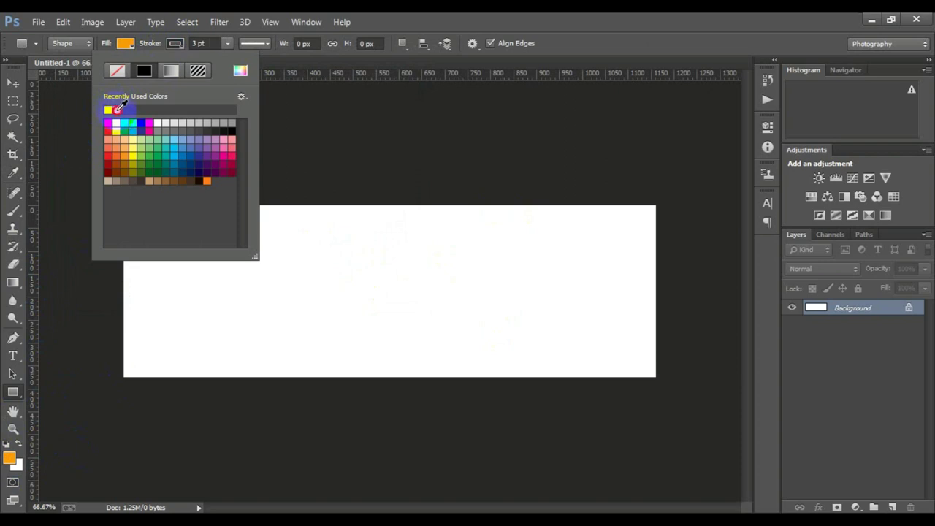
click(117, 110)
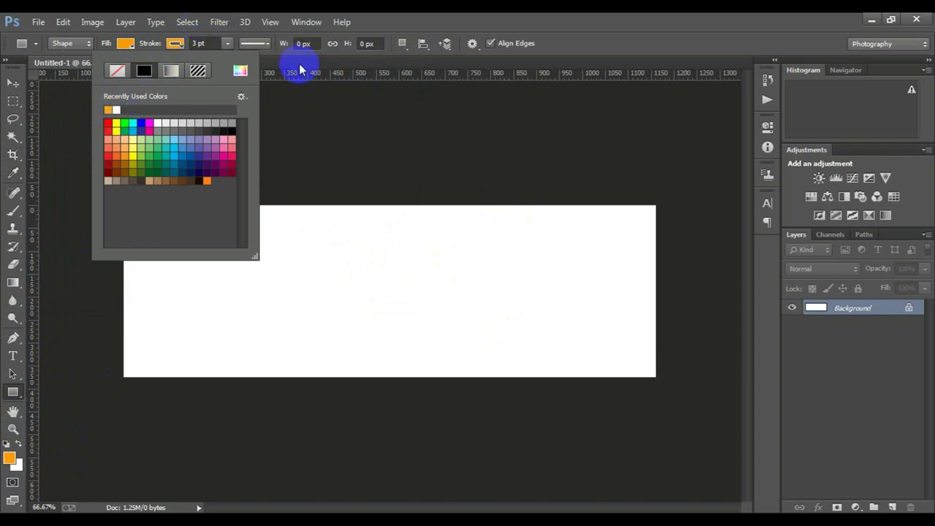
click(357, 134)
click(358, 136)
click(412, 224)
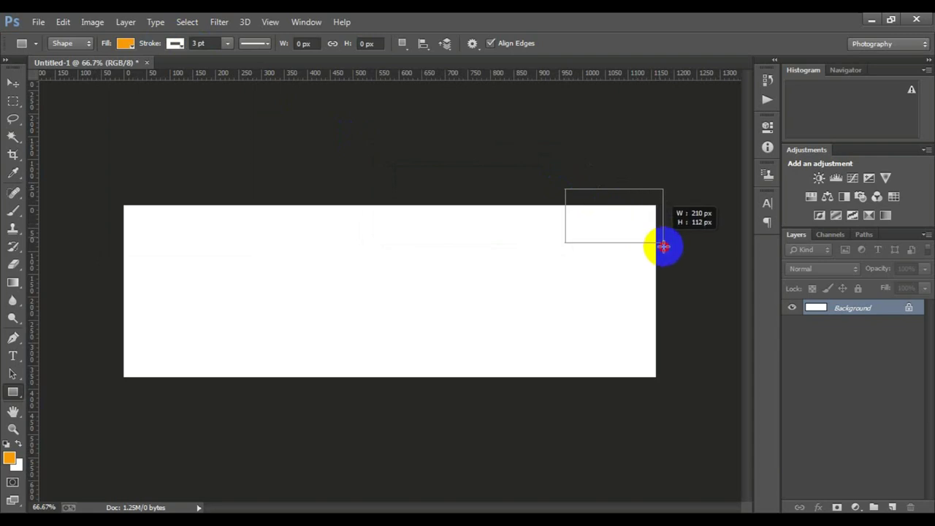
drag(565, 190, 675, 275)
Scale Rectangle 1 to about 133% × 109%, rotate it 54.56°, and shift it to the right edge.
click(729, 118)
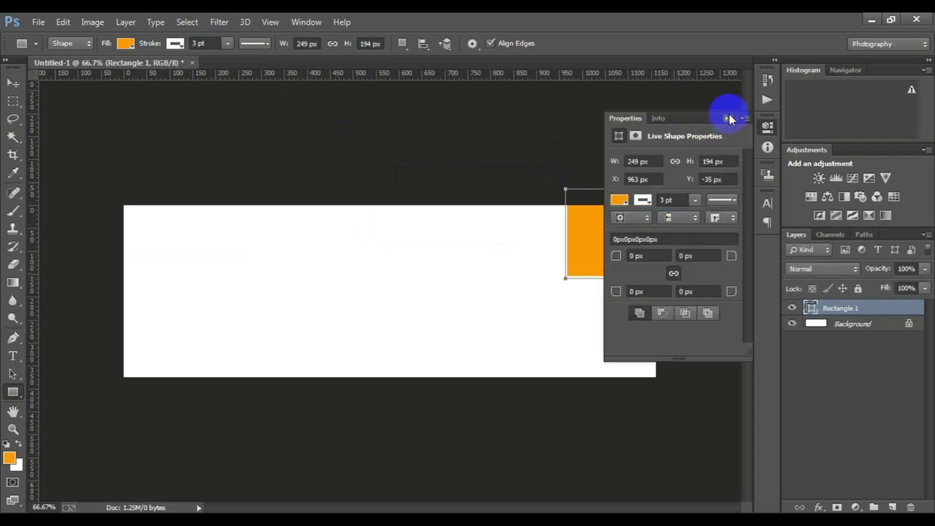
key(ctrl+t)
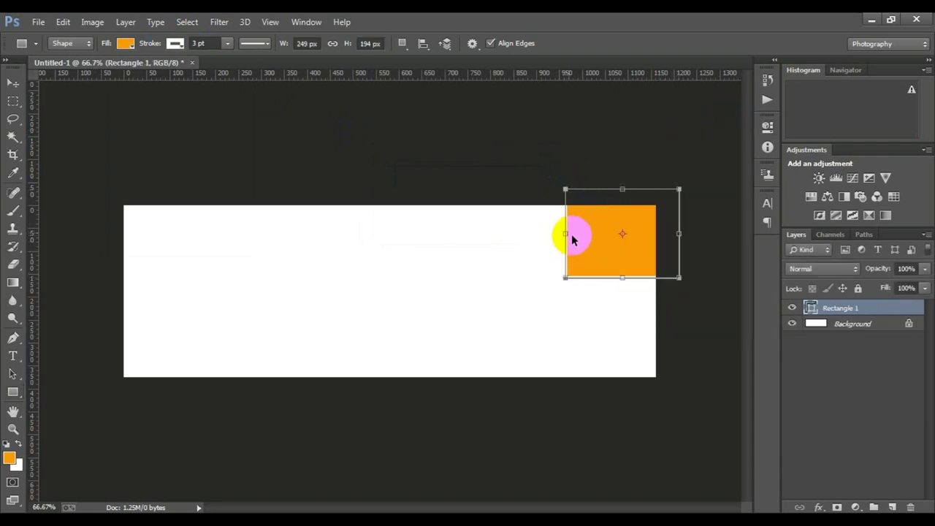
drag(565, 278, 527, 169)
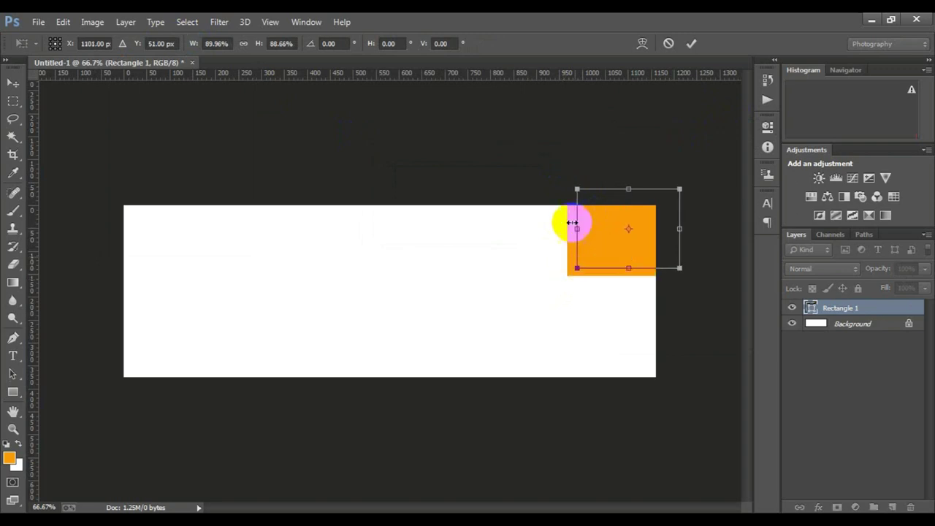
drag(694, 265, 627, 359)
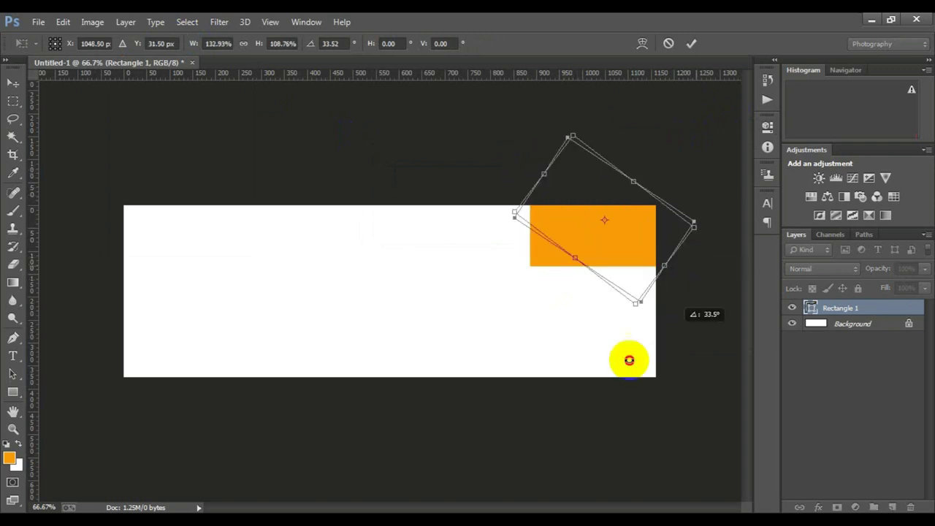
mouse_move(611, 268)
mouse_down()
mouse_move(685, 285)
mouse_move(668, 266)
mouse_move(679, 267)
mouse_up()
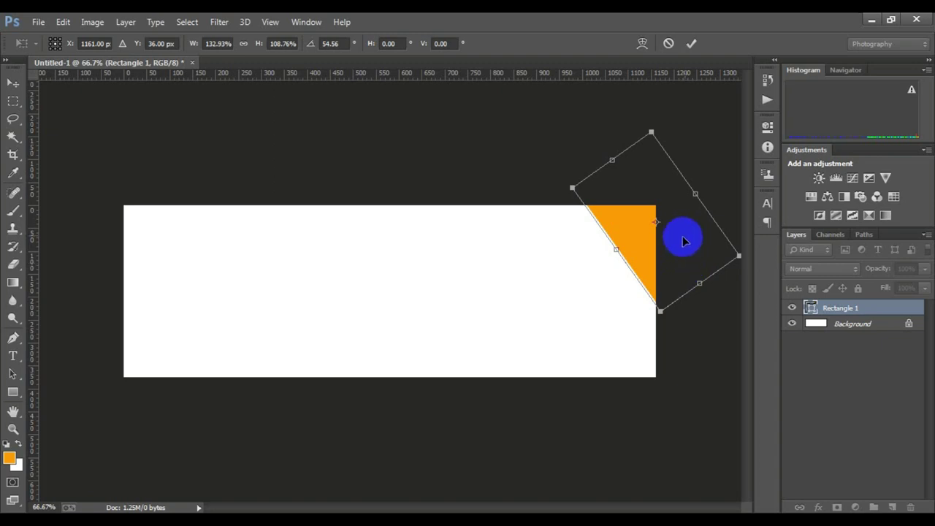
drag(657, 242, 654, 247)
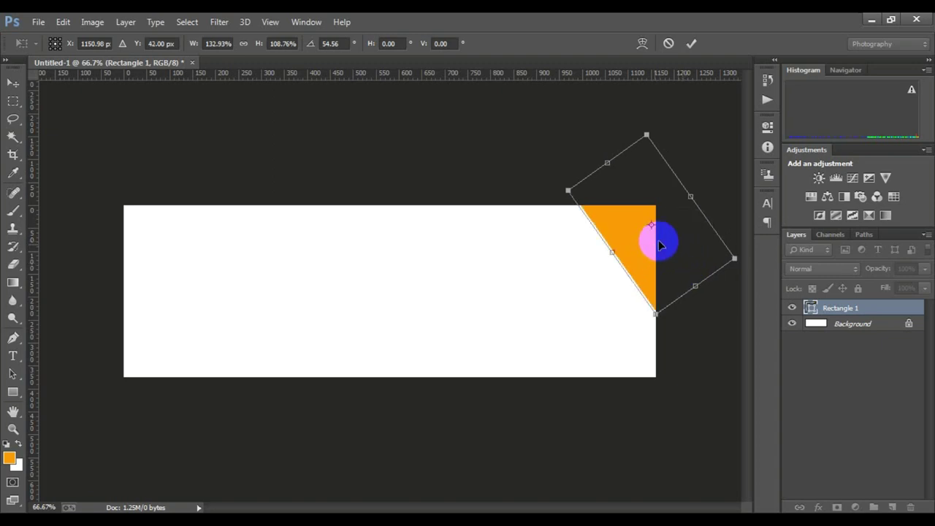
Convert the shape to a path, adjust its stroke width, then enlarge and widen it into the corner.
click(691, 43)
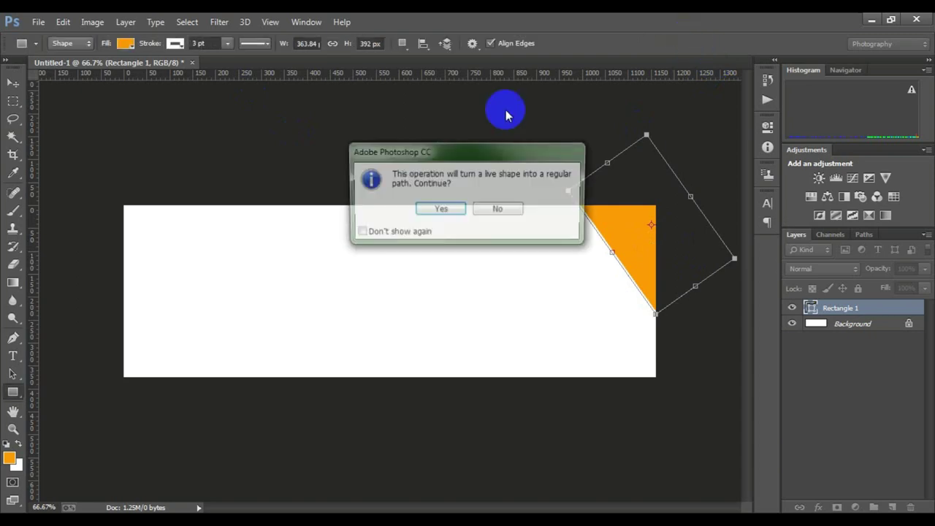
click(441, 208)
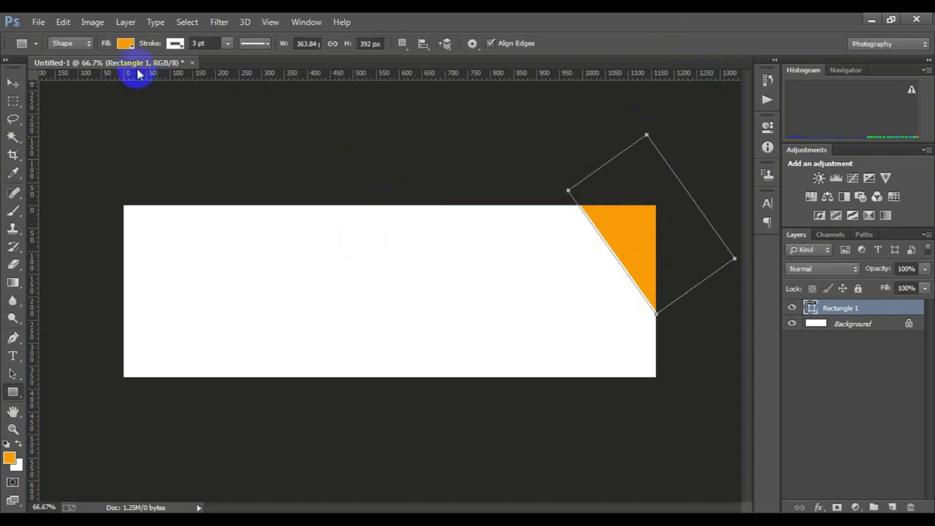
click(229, 44)
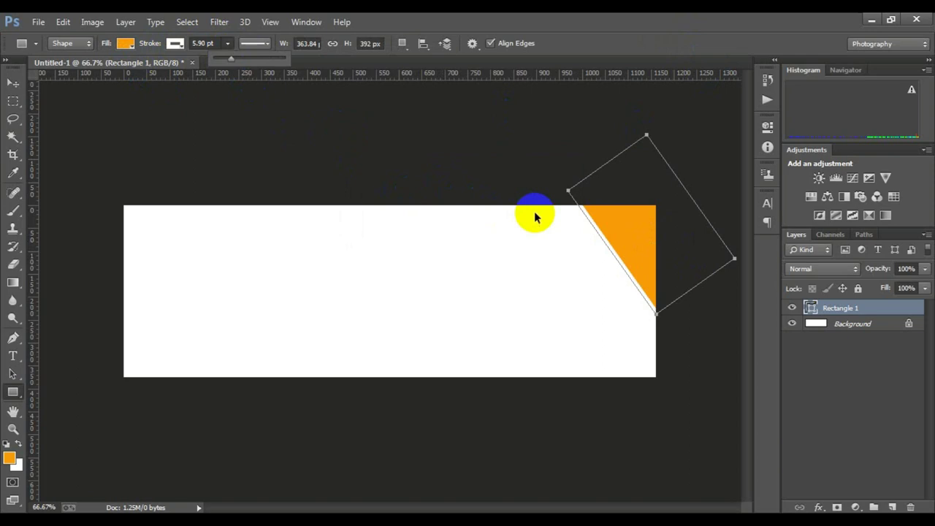
key(ctrl+t)
drag(568, 133, 501, 113)
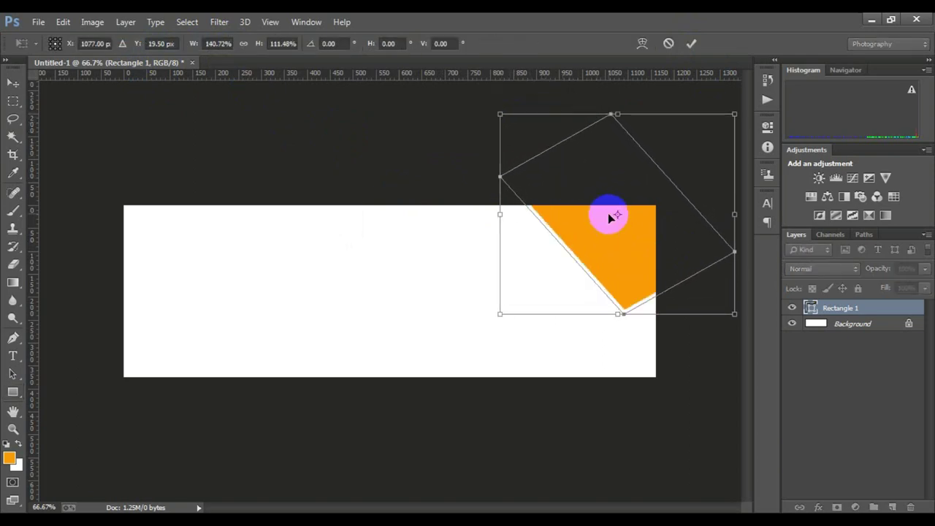
drag(621, 231, 658, 252)
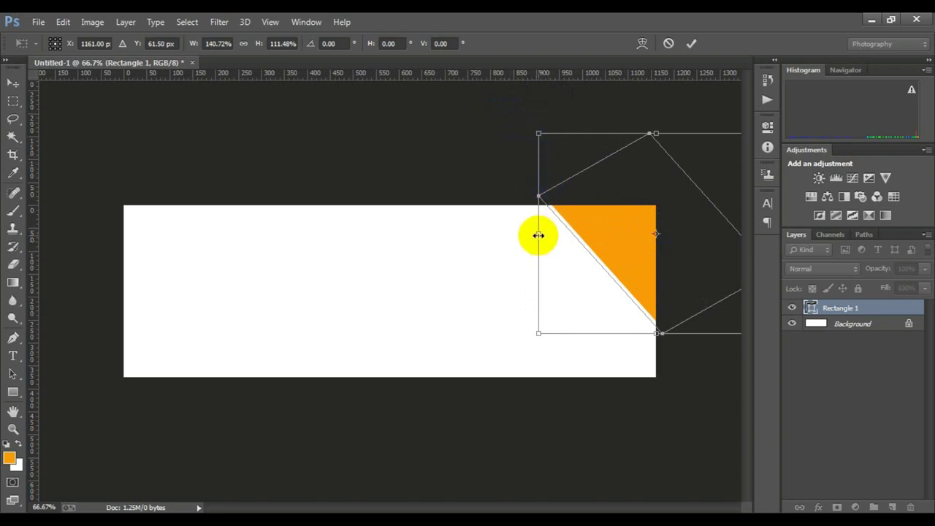
mouse_move(538, 235)
mouse_down()
mouse_move(419, 220)
mouse_move(427, 239)
mouse_up()
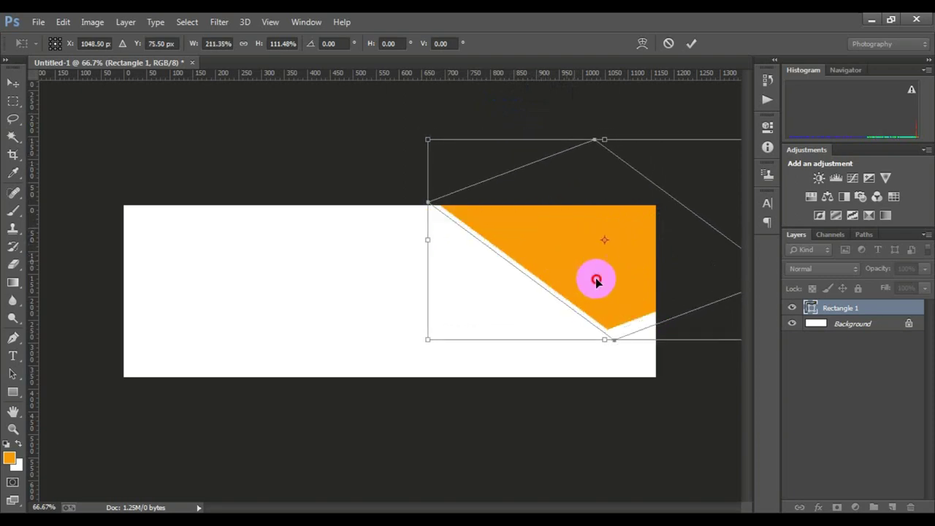
drag(596, 281, 652, 269)
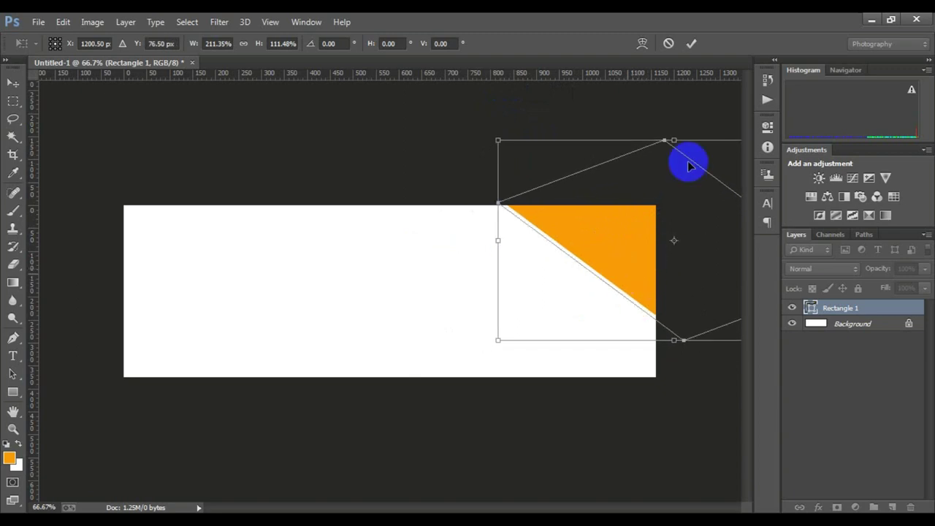
click(691, 45)
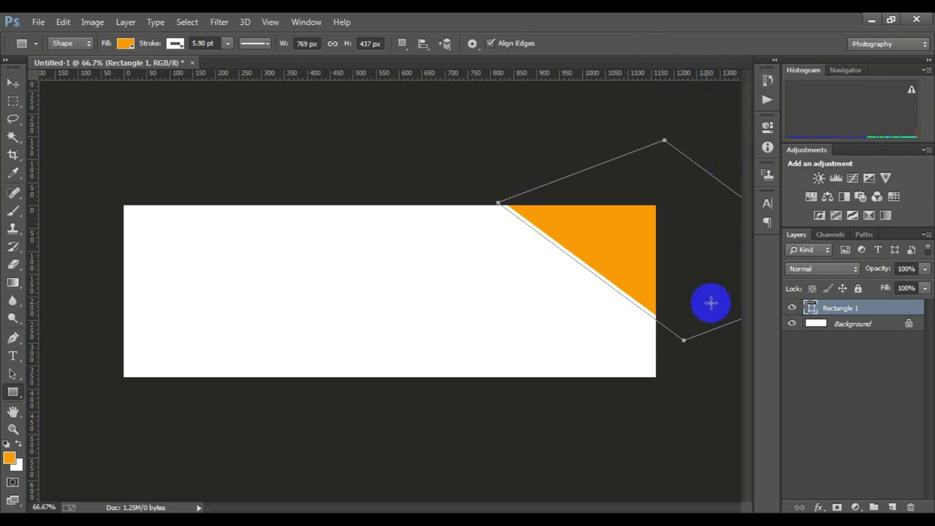
Slightly rotate and lower the orange wedge, then select the Background layer.
key(ctrl+t)
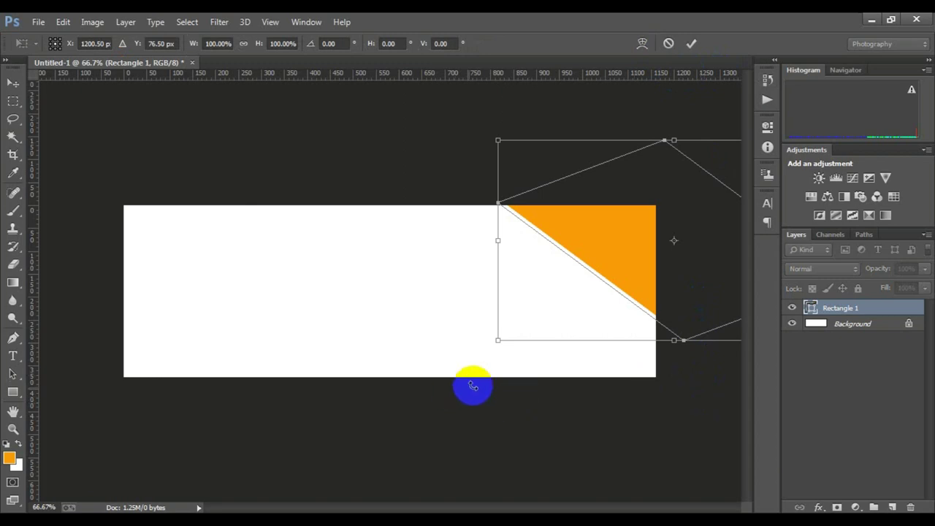
drag(480, 367, 464, 344)
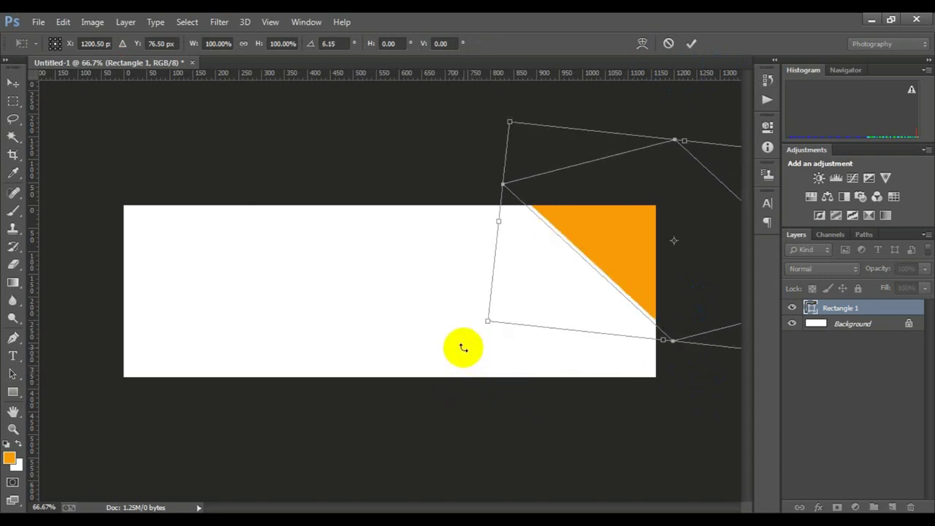
drag(686, 294, 683, 308)
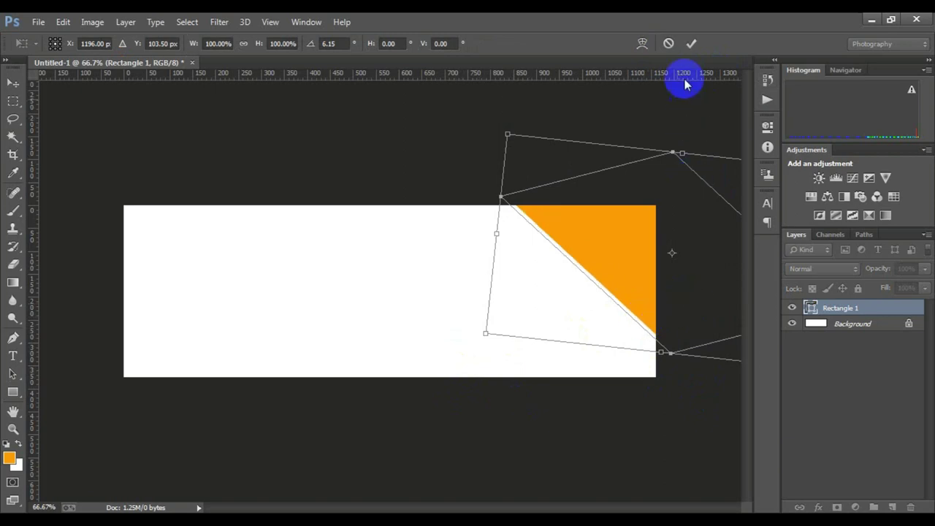
click(691, 45)
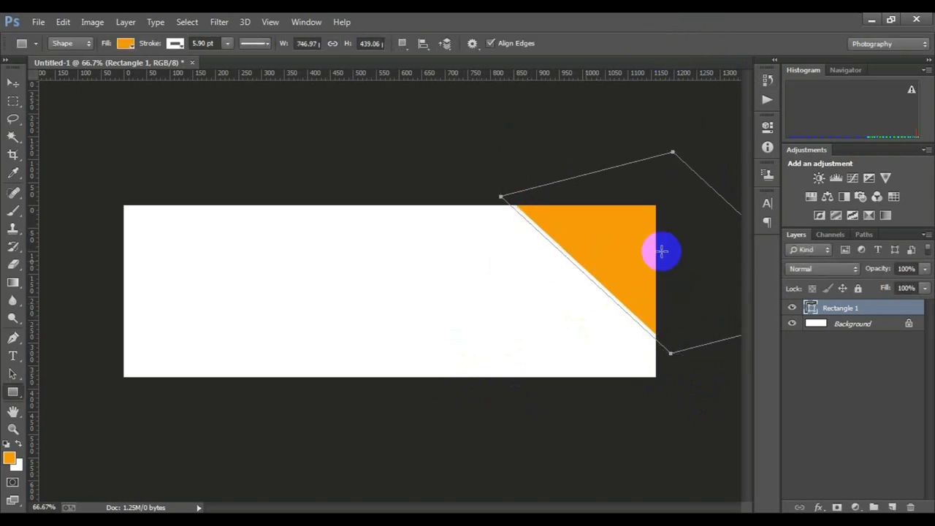
click(854, 325)
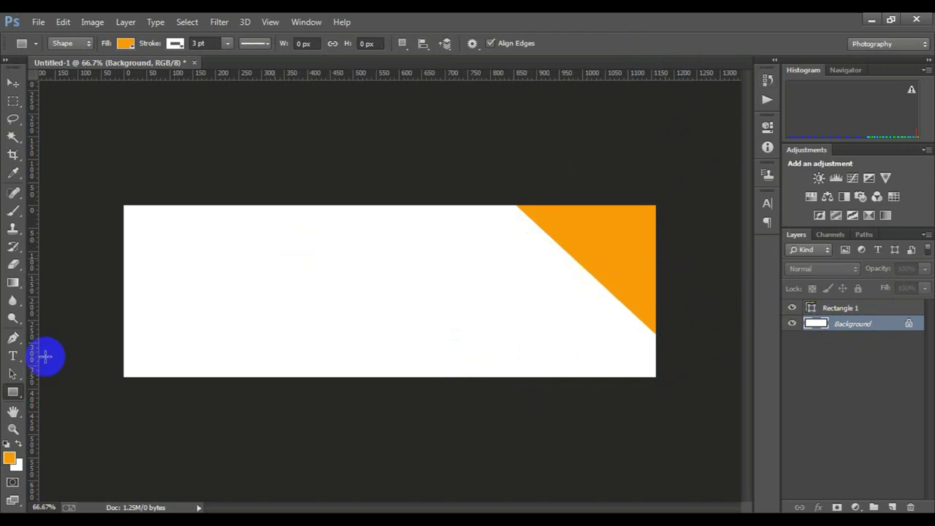
Draw a 128 × 101 px rectangle in the banner's upper middle and fill it deeper orange.
right_click(15, 393)
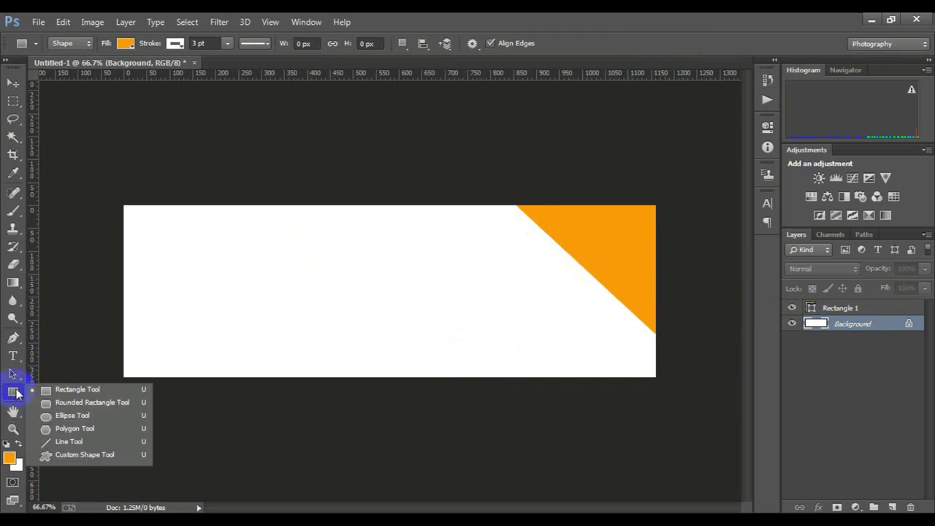
click(69, 431)
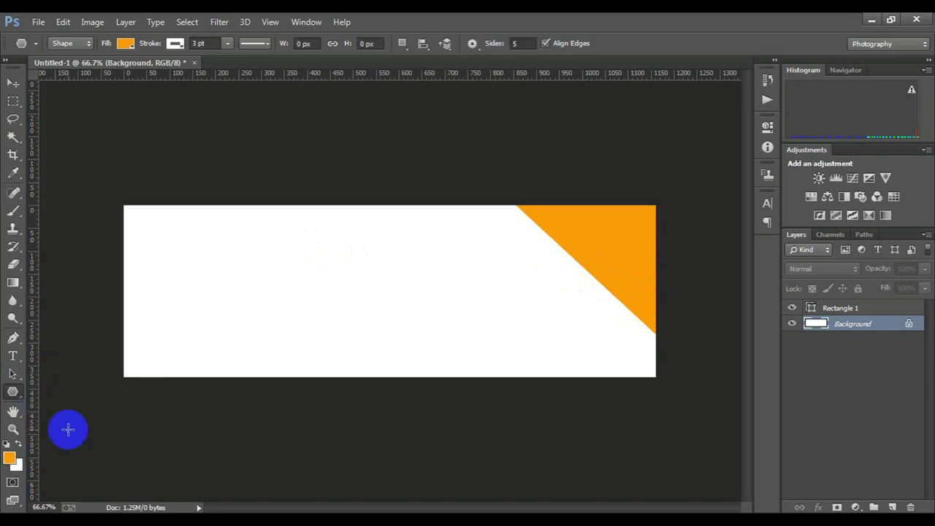
click(13, 392)
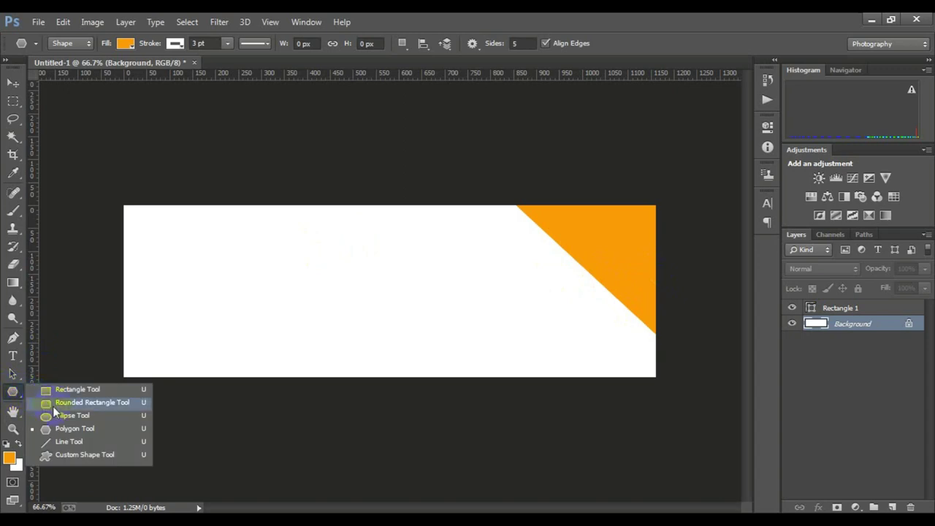
click(65, 392)
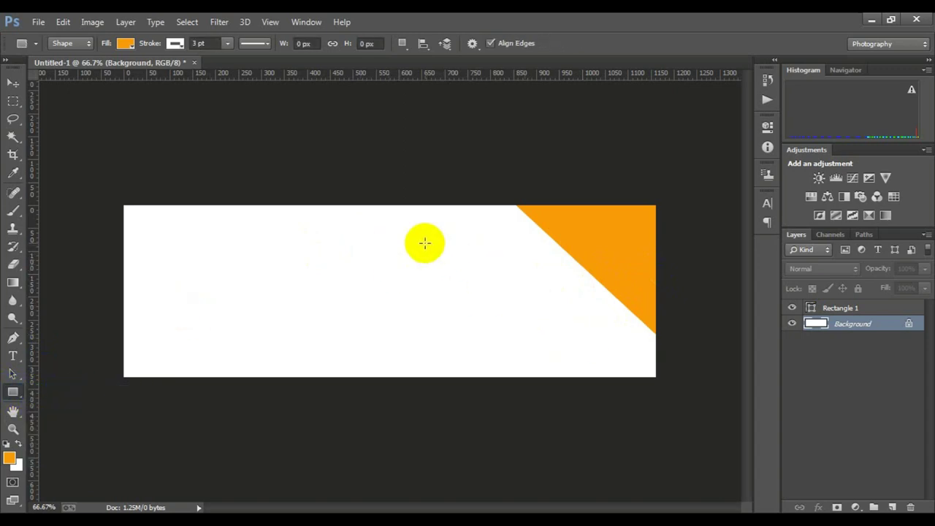
drag(426, 243, 476, 279)
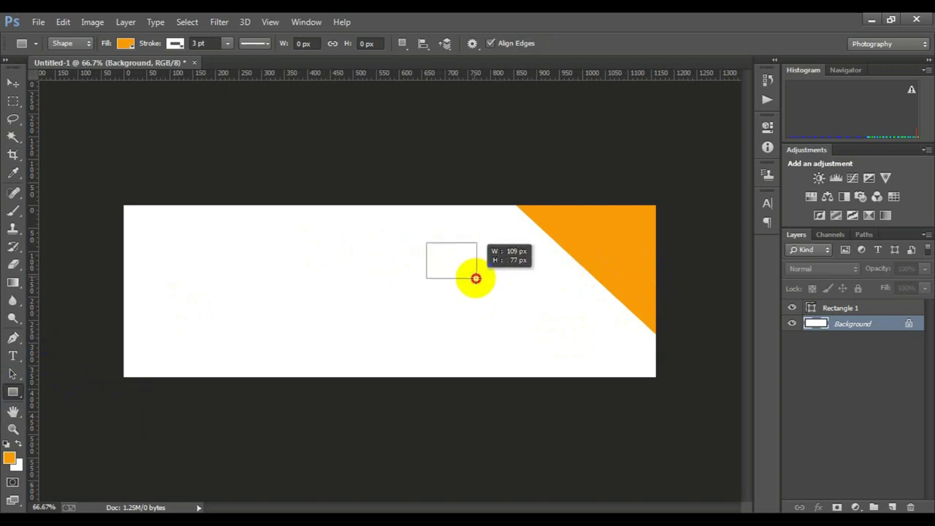
drag(476, 278, 486, 288)
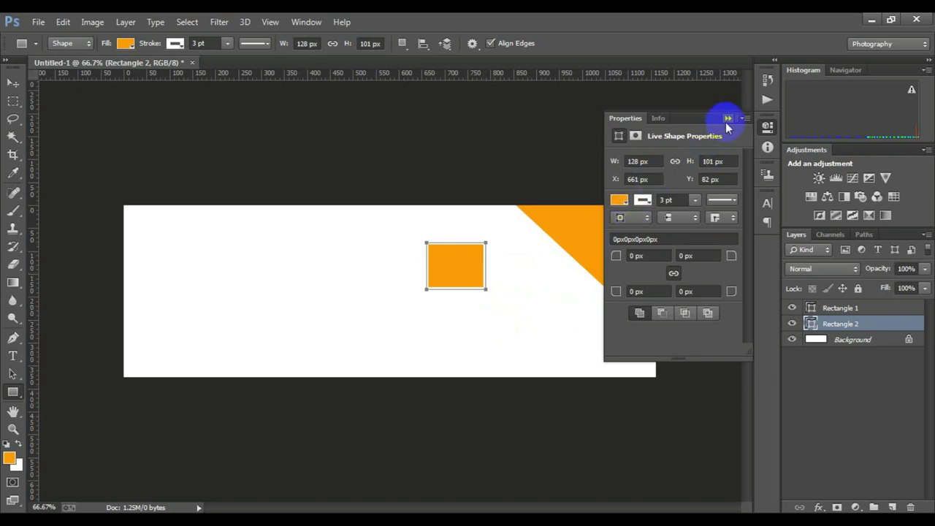
click(620, 202)
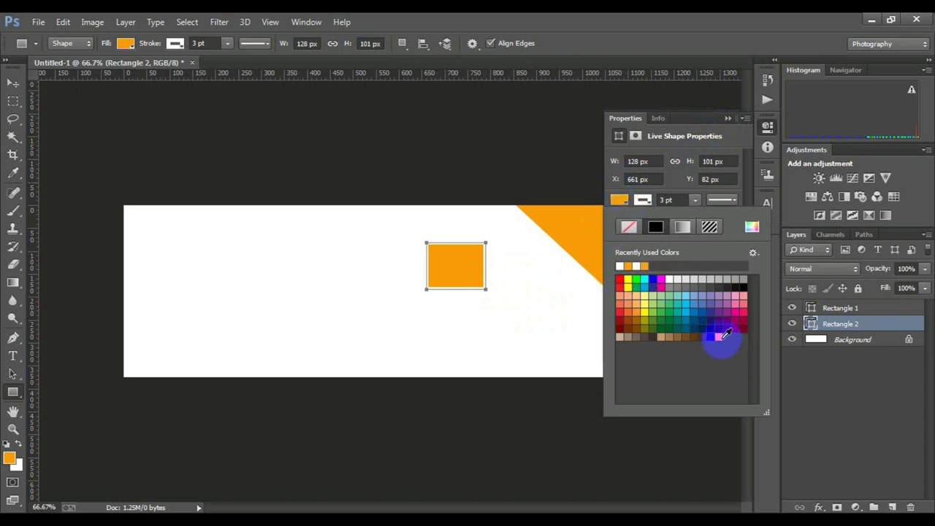
click(720, 339)
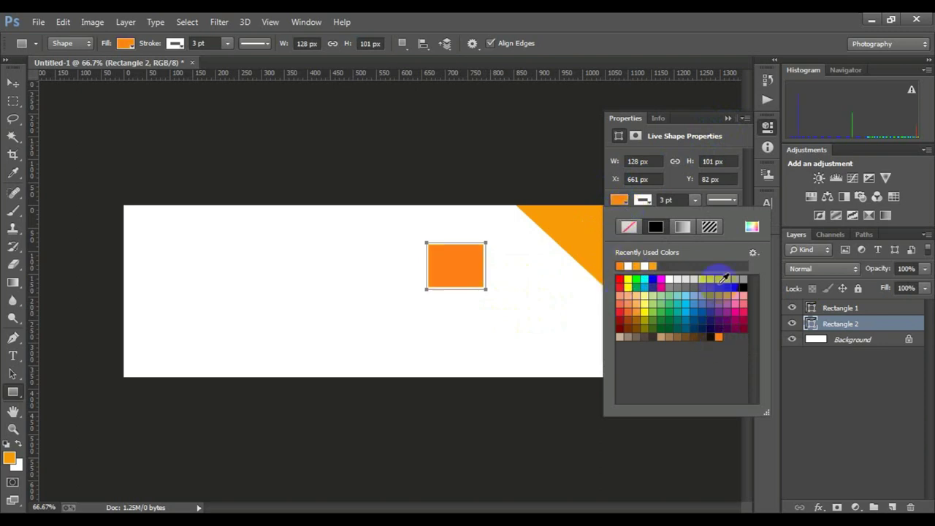
click(729, 119)
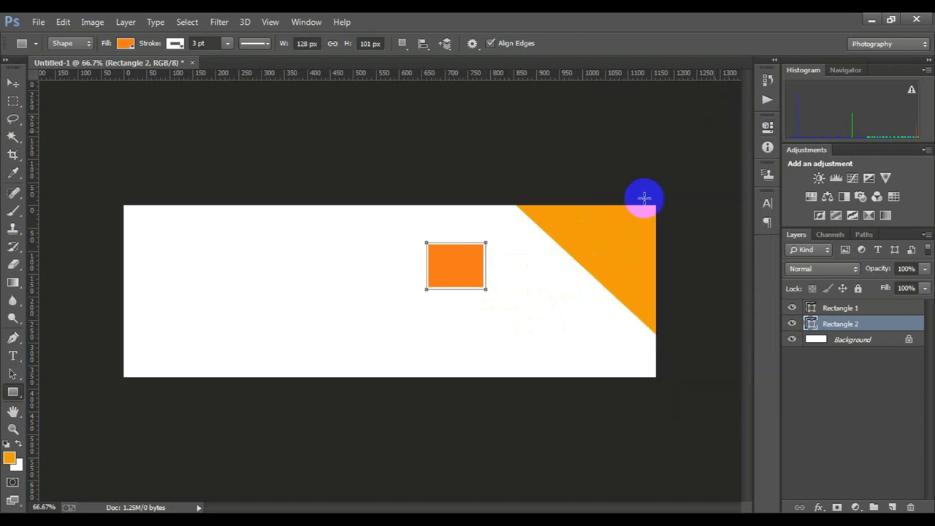
Rotate Rectangle 2 about 45° into a diamond and place it at the bottom-right corner.
key(ctrl+t)
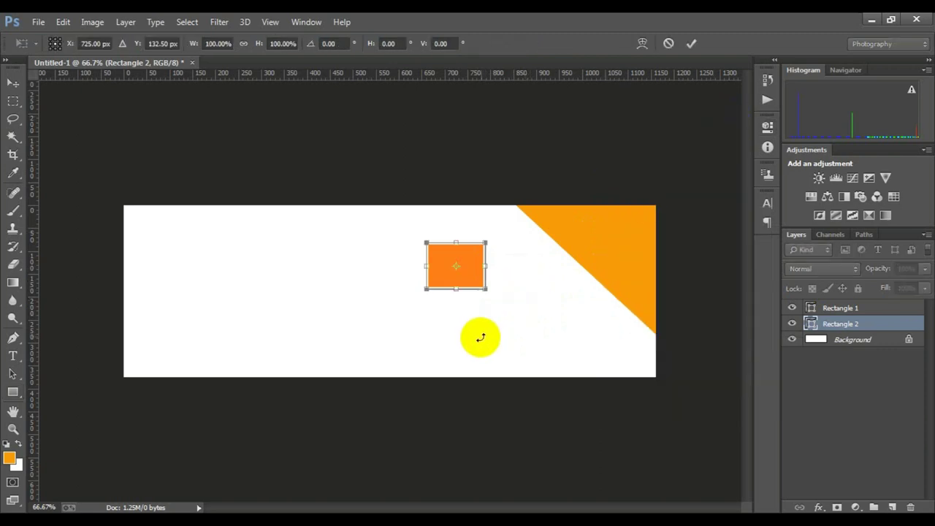
mouse_move(411, 289)
mouse_down()
mouse_move(480, 321)
mouse_move(433, 301)
mouse_move(453, 310)
mouse_move(460, 287)
mouse_move(486, 268)
mouse_move(597, 341)
mouse_up()
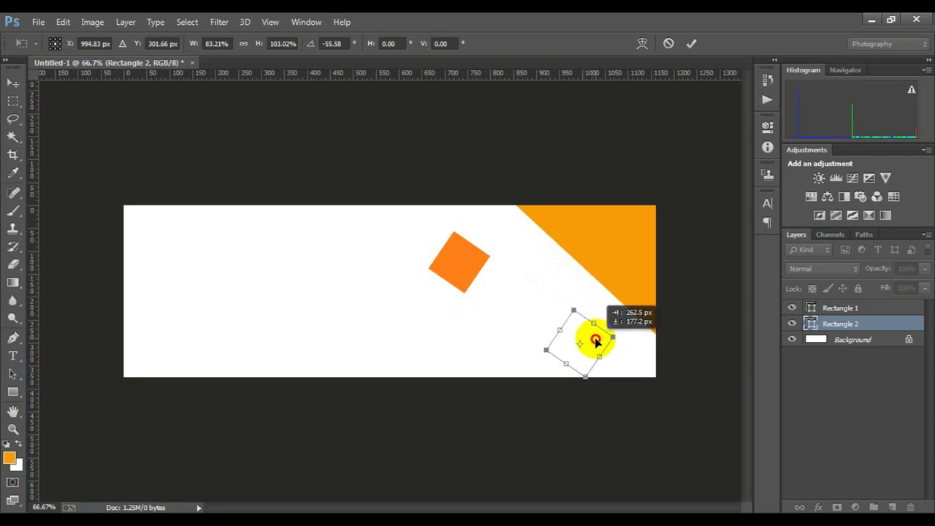
drag(596, 341, 641, 352)
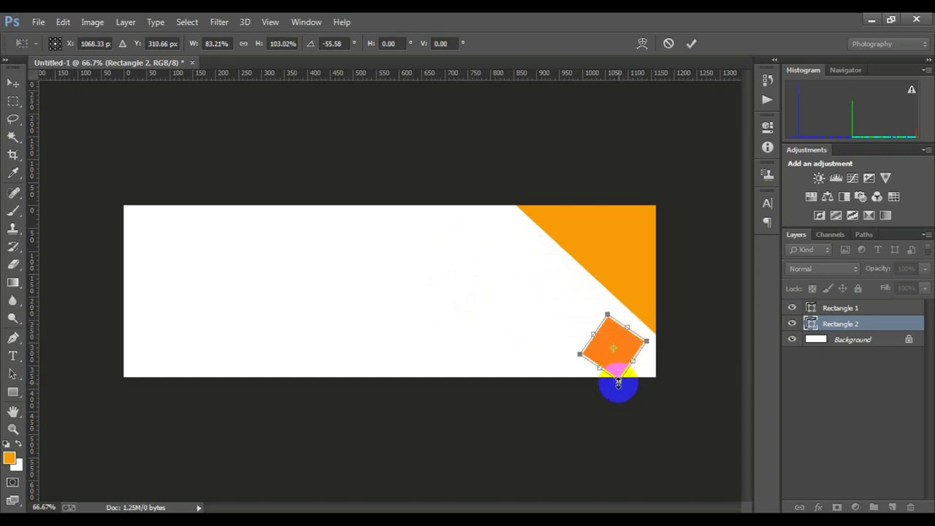
drag(619, 383, 626, 387)
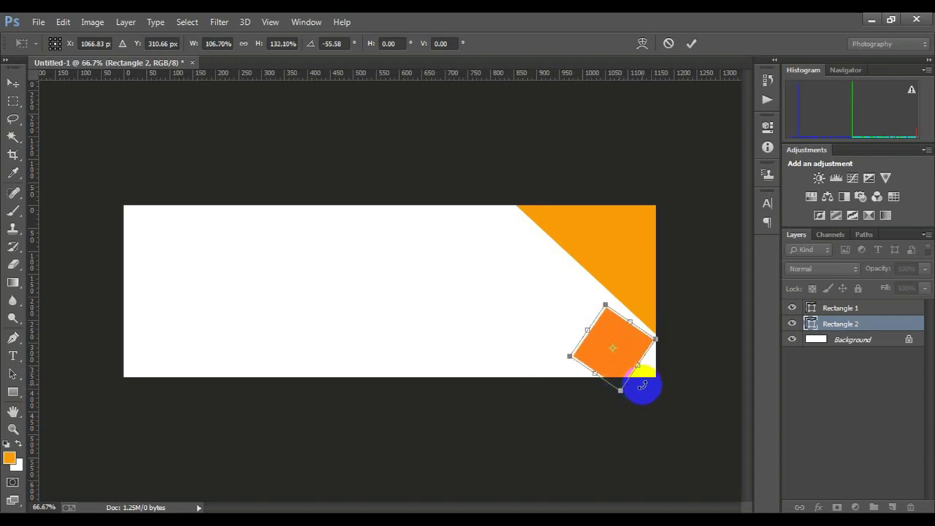
key(Left)
key(Left)
key(Left)
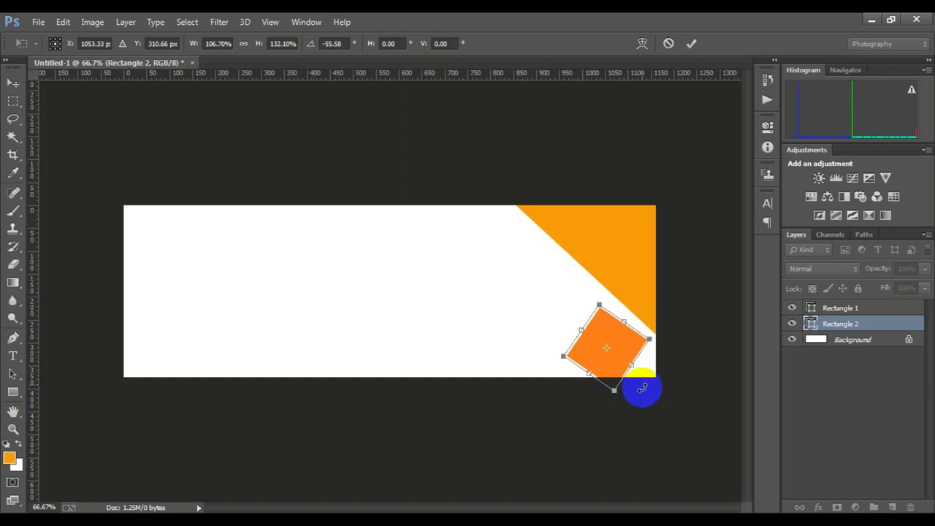
drag(642, 388, 628, 410)
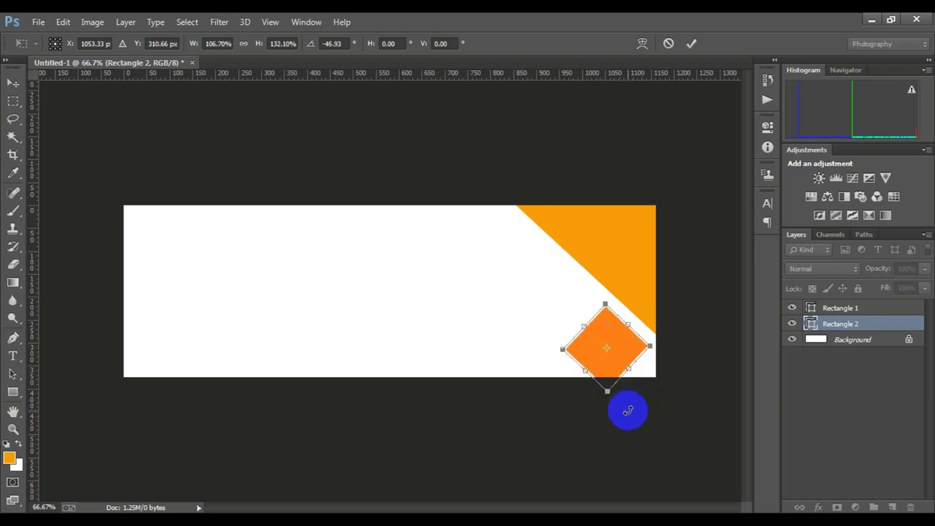
key(Left)
key(Left)
key(Left)
drag(633, 407, 629, 410)
key(Up)
key(Up)
key(Up)
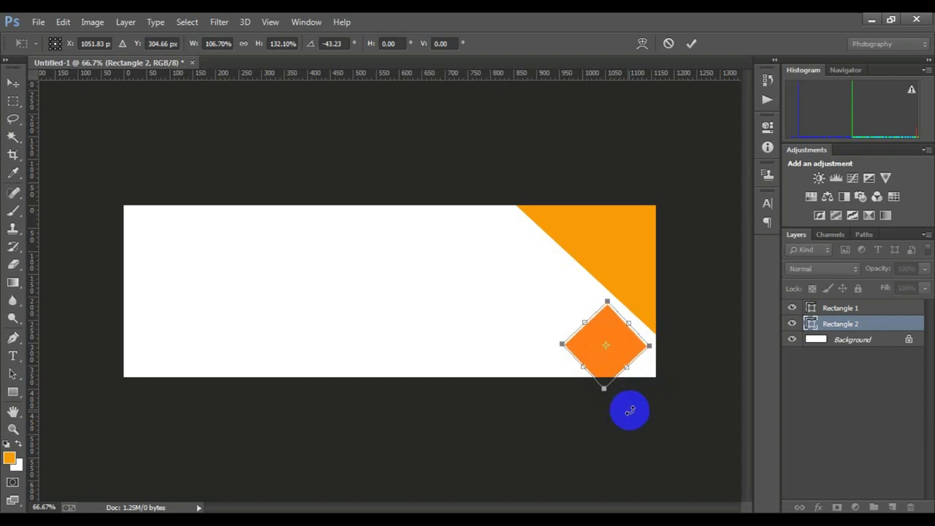
drag(630, 411, 633, 410)
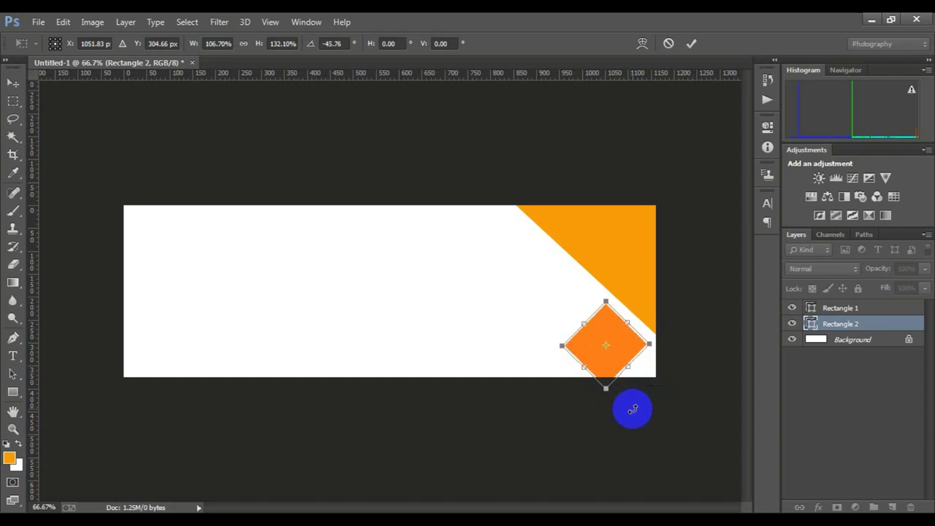
key(Up)
key(Up)
key(Up)
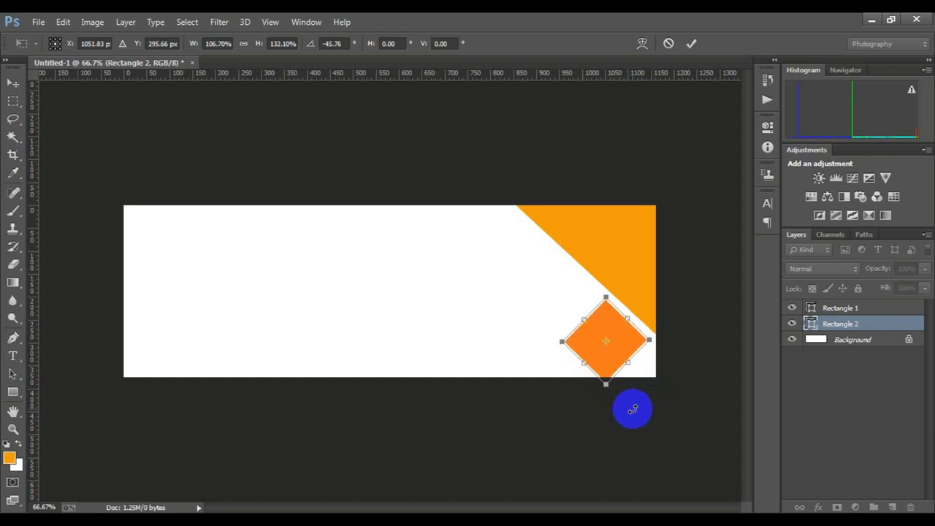
click(690, 44)
click(443, 207)
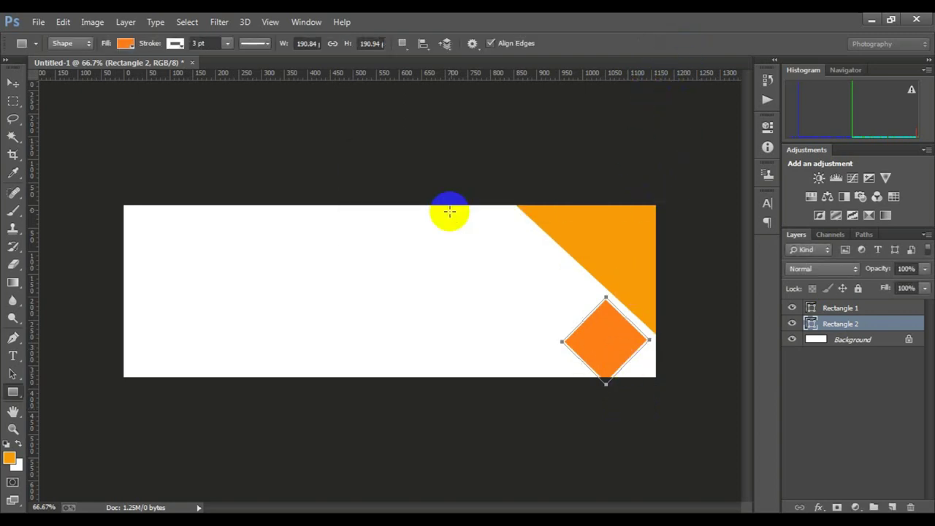
Enlarge the diamond to 215 × 215 px, check the result, and reselect the Rectangle 2 layer.
key(ctrl+t)
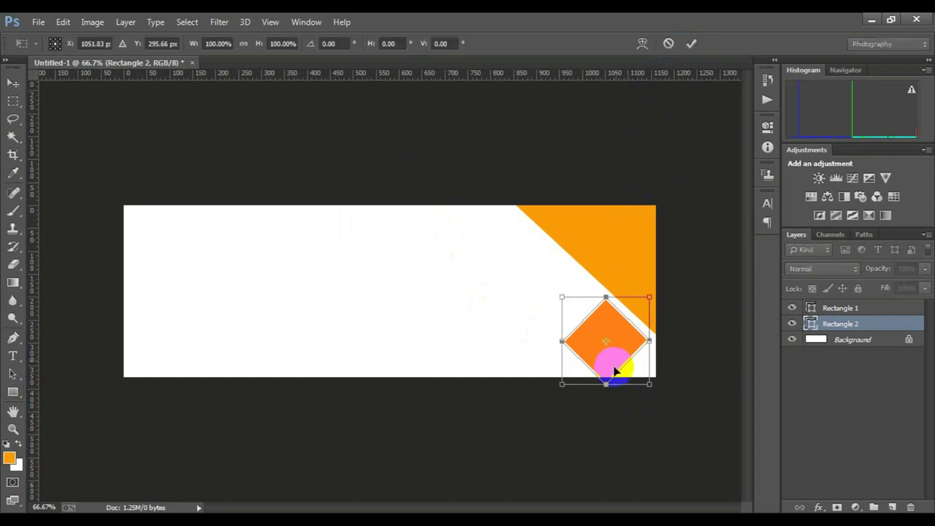
drag(649, 384, 655, 389)
key(Return)
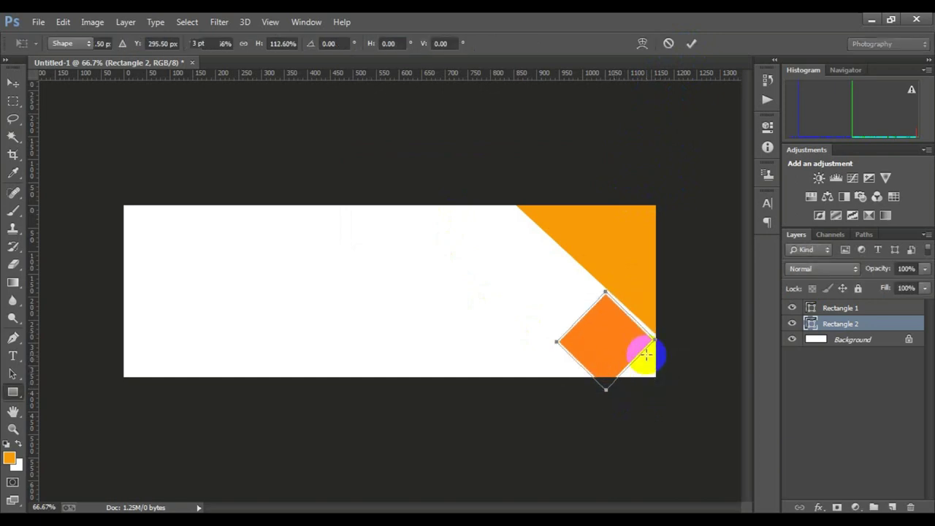
click(842, 347)
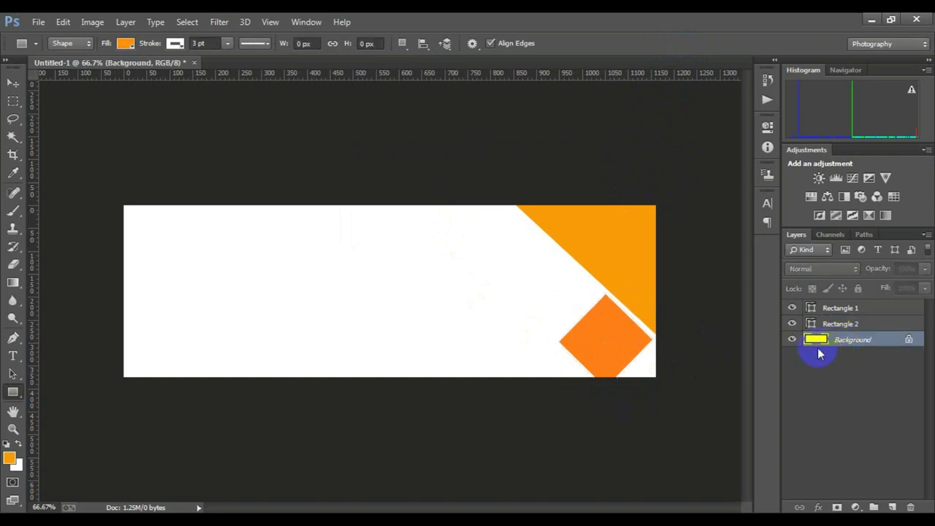
click(622, 354)
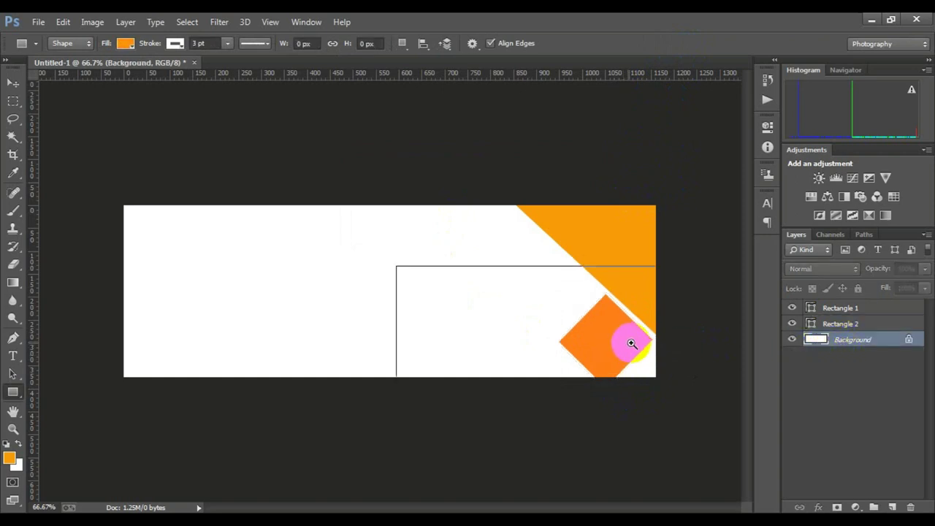
scroll(627, 347, up, 1)
scroll(628, 347, down, 1)
scroll(633, 344, down, 1)
scroll(487, 330, down, 1)
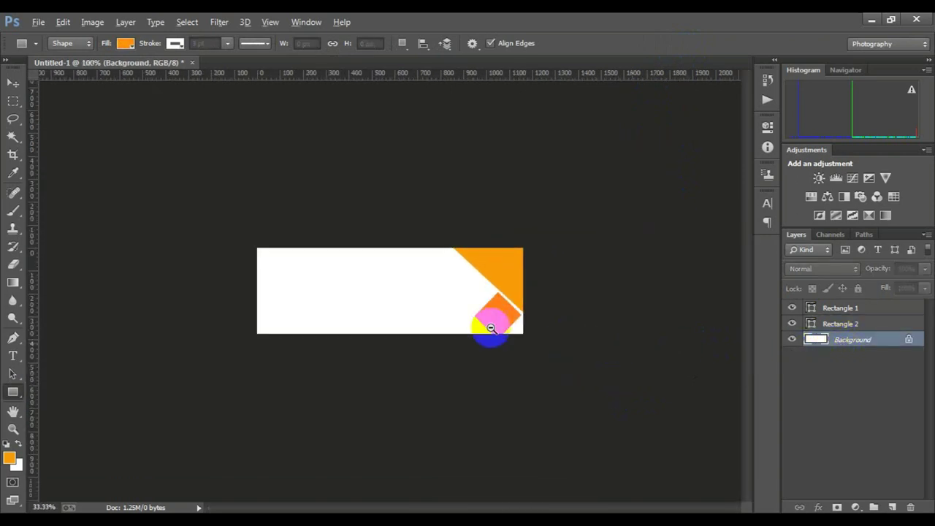
scroll(478, 317, down, 1)
scroll(485, 309, up, 2)
scroll(559, 327, up, 1)
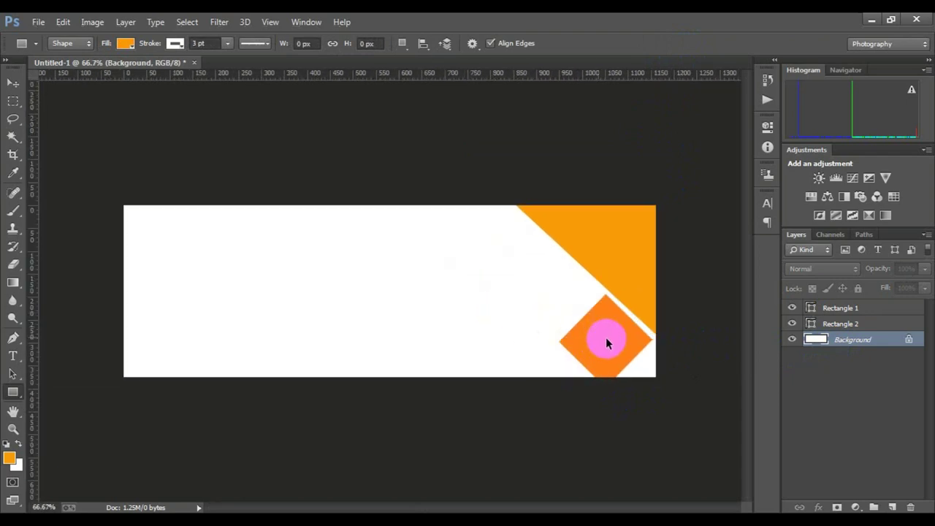
click(855, 324)
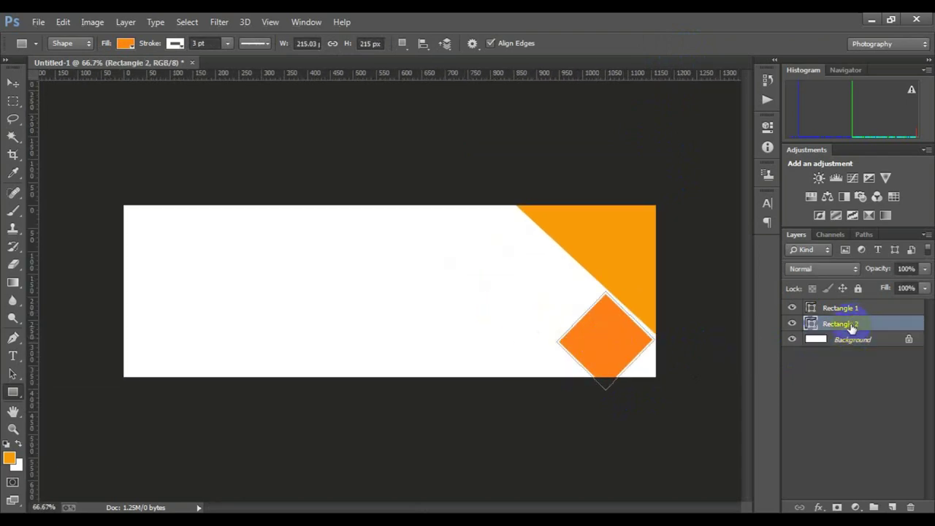
Alt-drag a copy of the diamond to the banner's bottom edge.
click(12, 86)
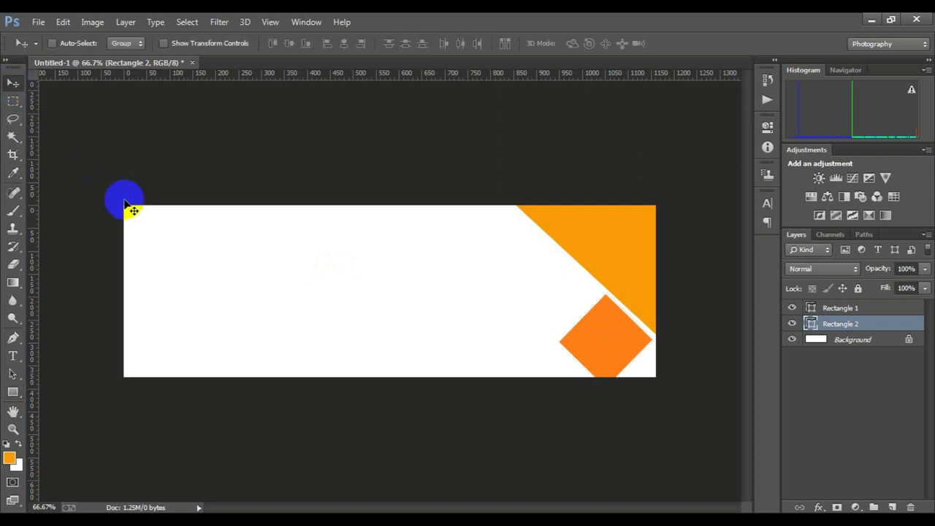
drag(597, 331, 506, 334)
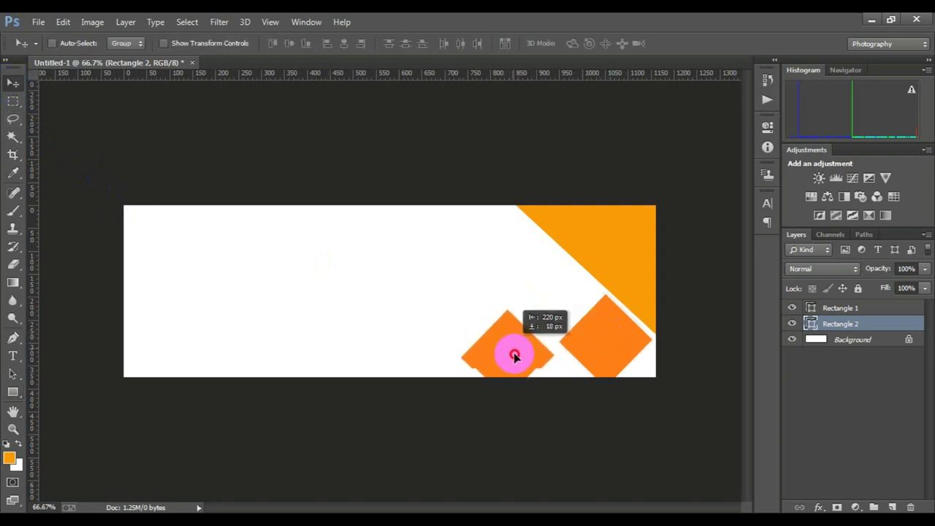
mouse_move(505, 335)
mouse_down()
mouse_move(563, 396)
mouse_move(545, 388)
mouse_move(554, 393)
mouse_up()
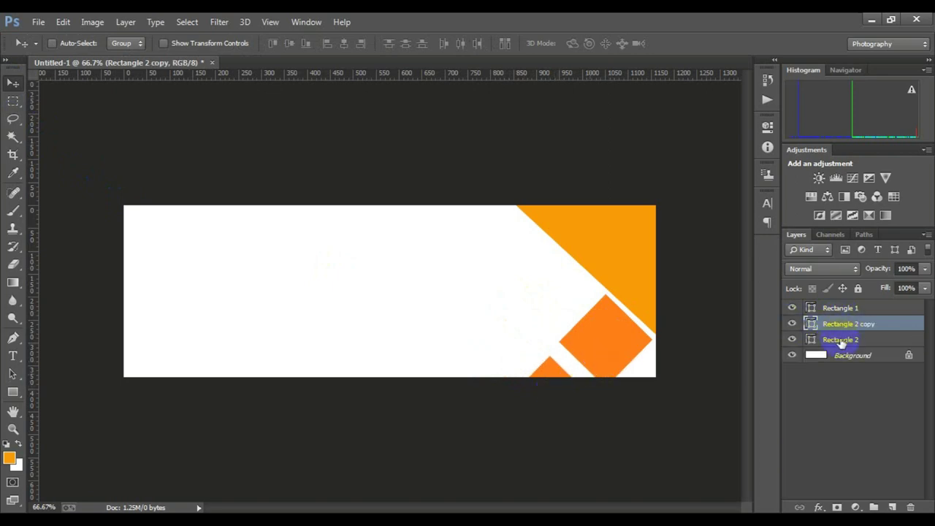
Duplicate Rectangle 2 again up-left and enlarge the copy to about 196%.
click(840, 340)
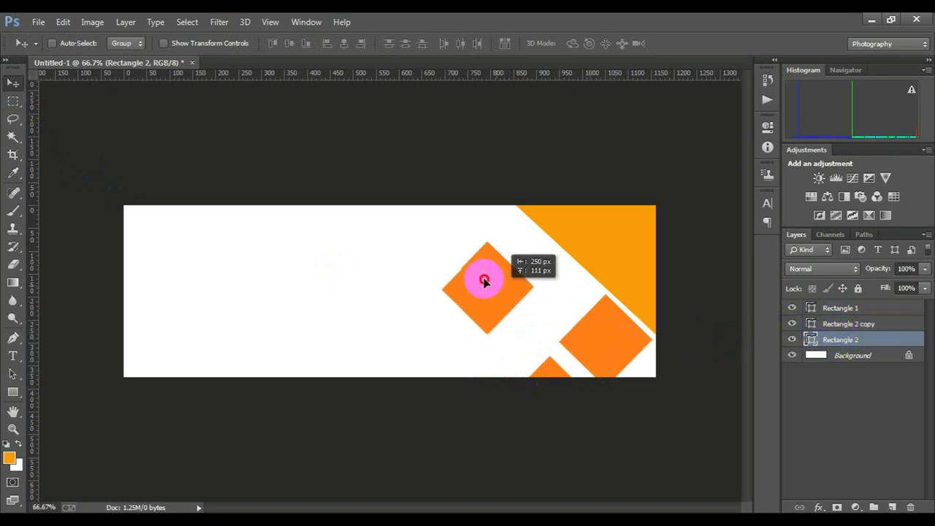
drag(615, 342, 468, 284)
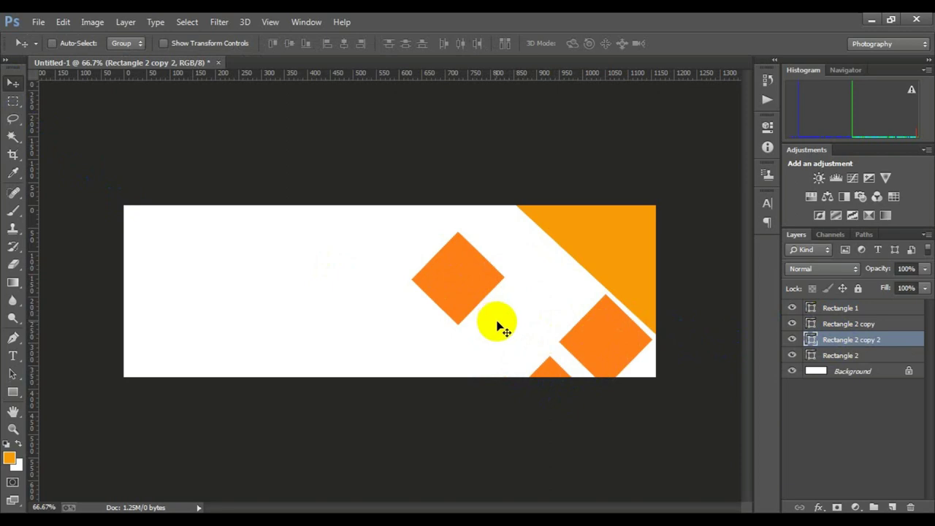
key(ctrl+t)
drag(506, 325, 545, 386)
drag(498, 309, 536, 324)
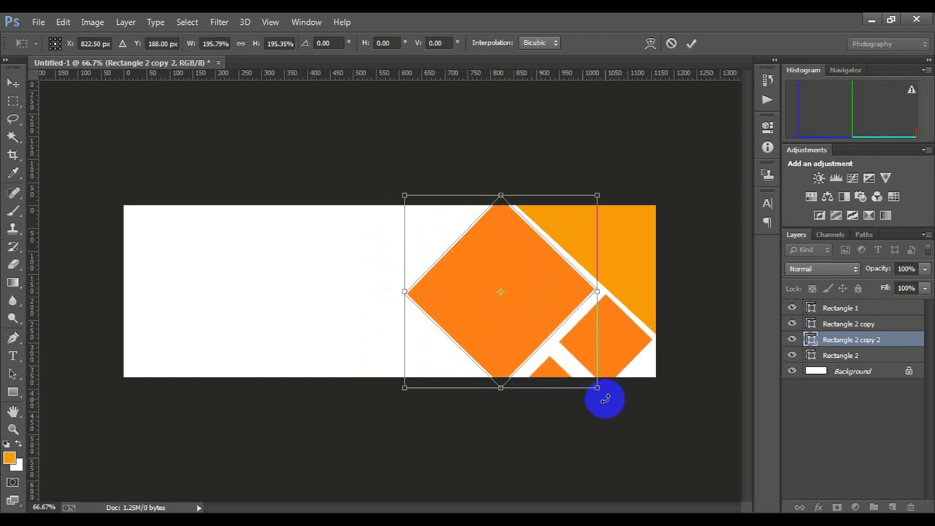
Commit the enlarged diamond, stack Rectangle 2 copy 2 on top, and open men-cover-mencover-1920x820.jpg.
drag(607, 396, 609, 395)
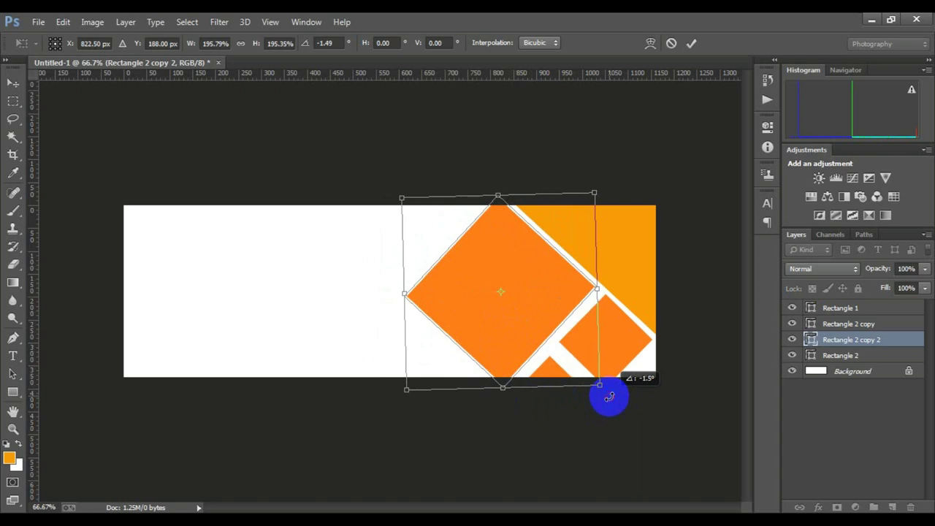
drag(609, 397, 610, 396)
key(Return)
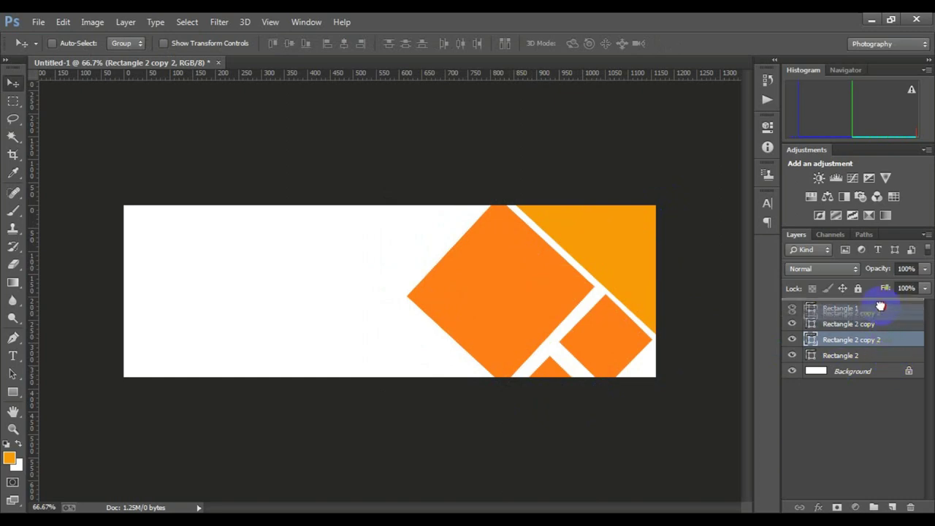
drag(888, 344, 870, 311)
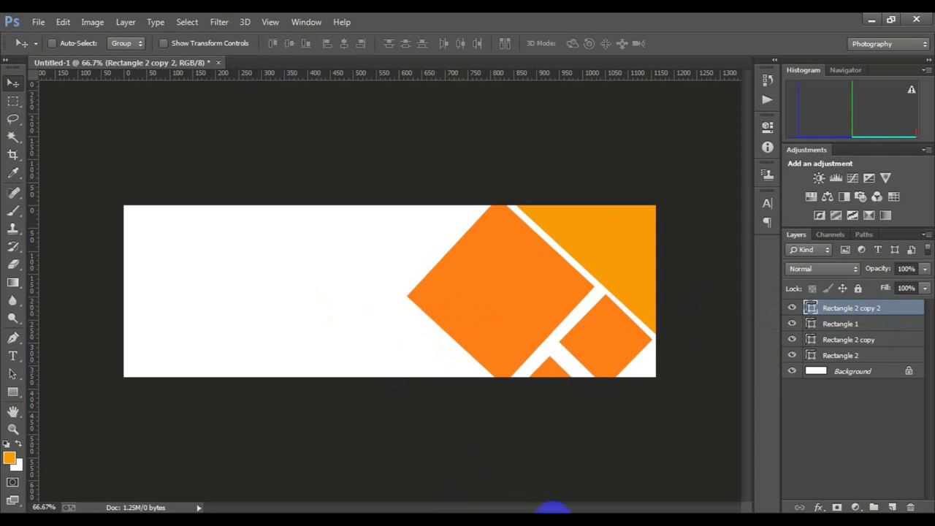
drag(547, 508, 468, 405)
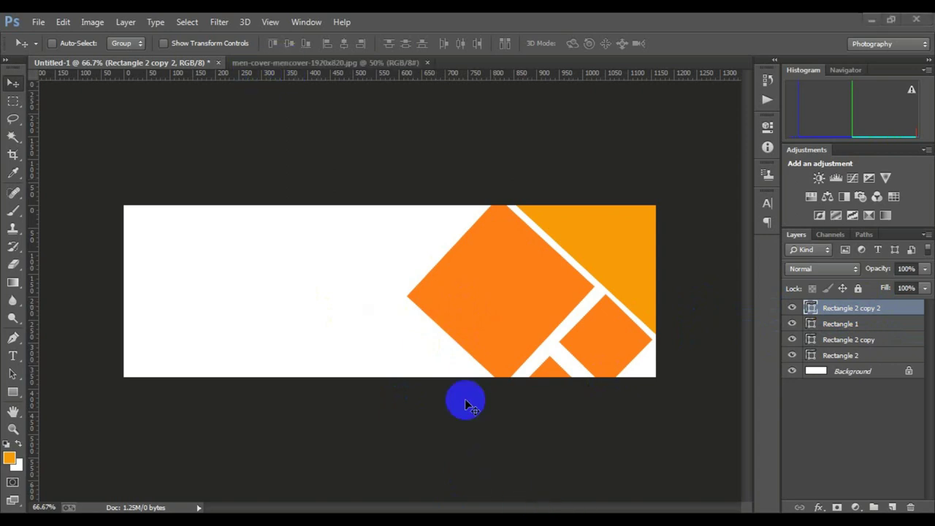
Drag the men-cover portrait into Untitled-1 as Layer 1 and clip it to the large diamond.
click(278, 67)
mouse_move(292, 309)
mouse_down()
mouse_move(148, 86)
mouse_move(152, 66)
mouse_move(421, 236)
mouse_up()
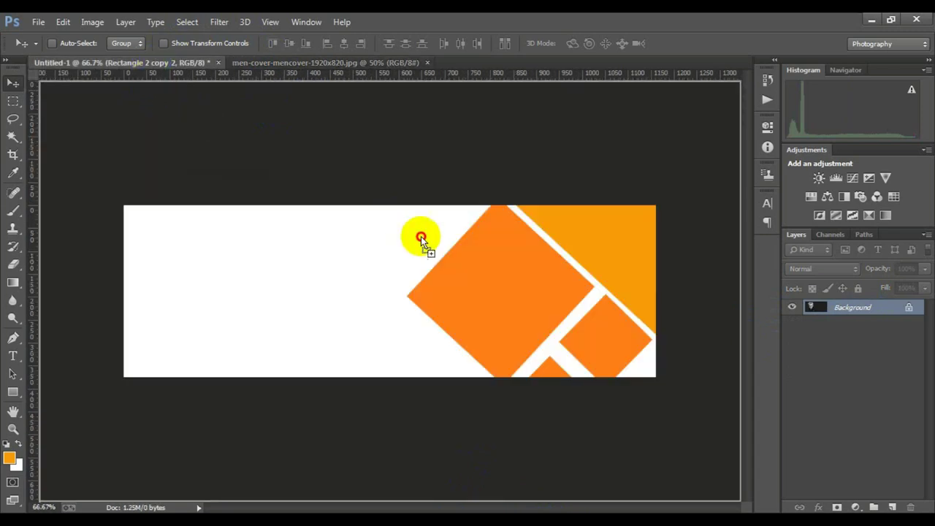
drag(497, 296, 502, 296)
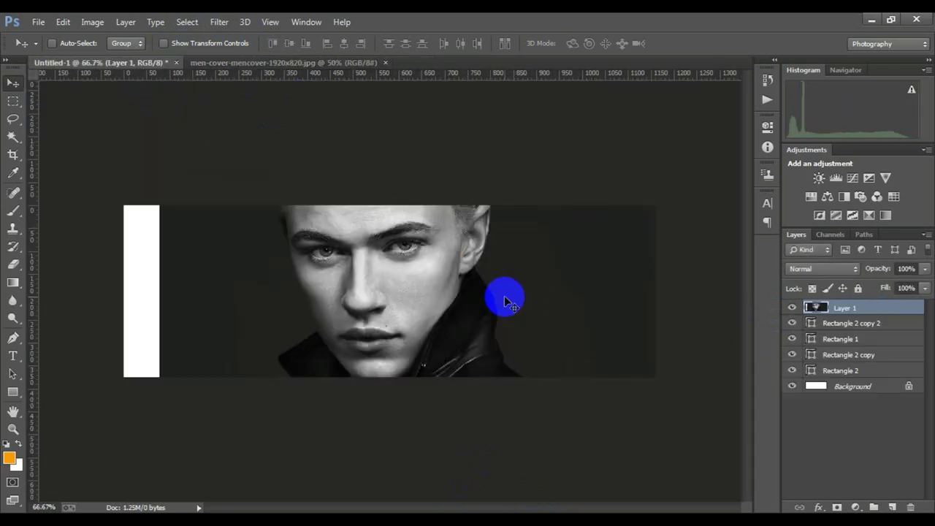
right_click(853, 313)
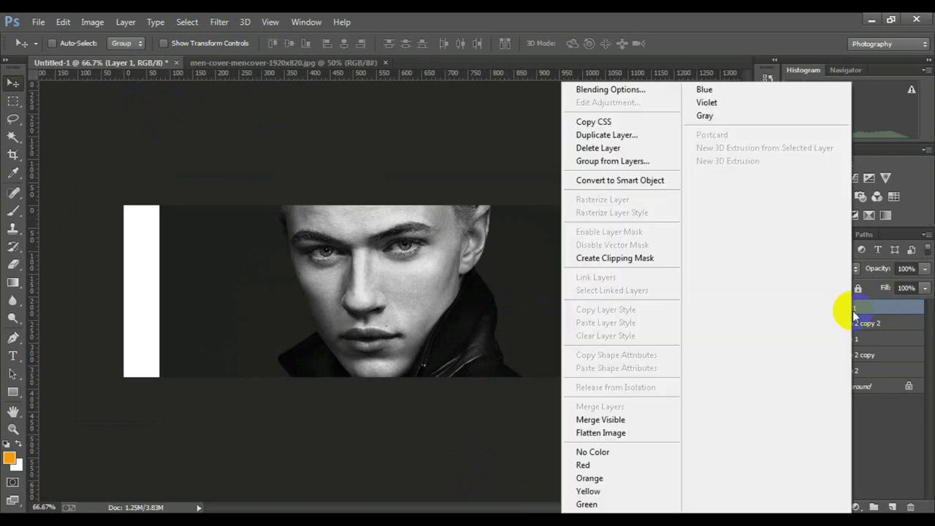
click(641, 260)
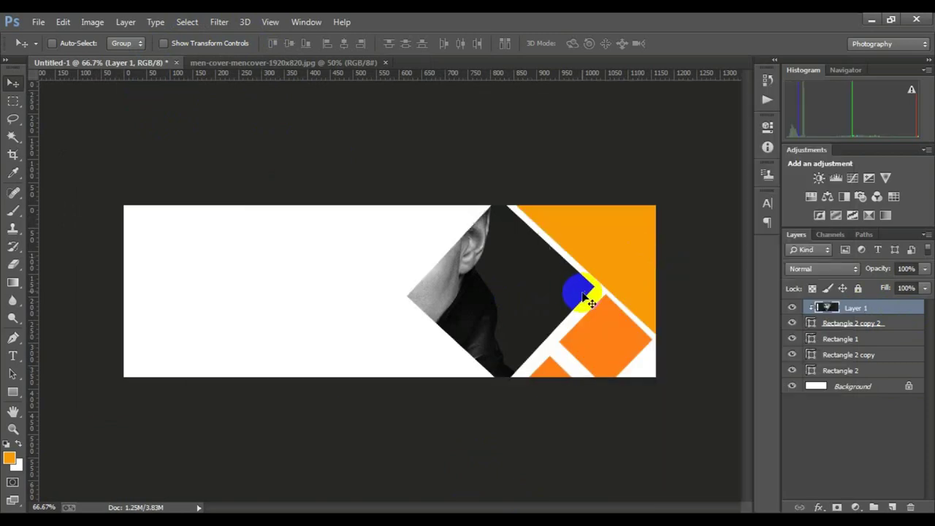
Scale the portrait to about 49% and position the face inside the large diamond.
key(ctrl+t)
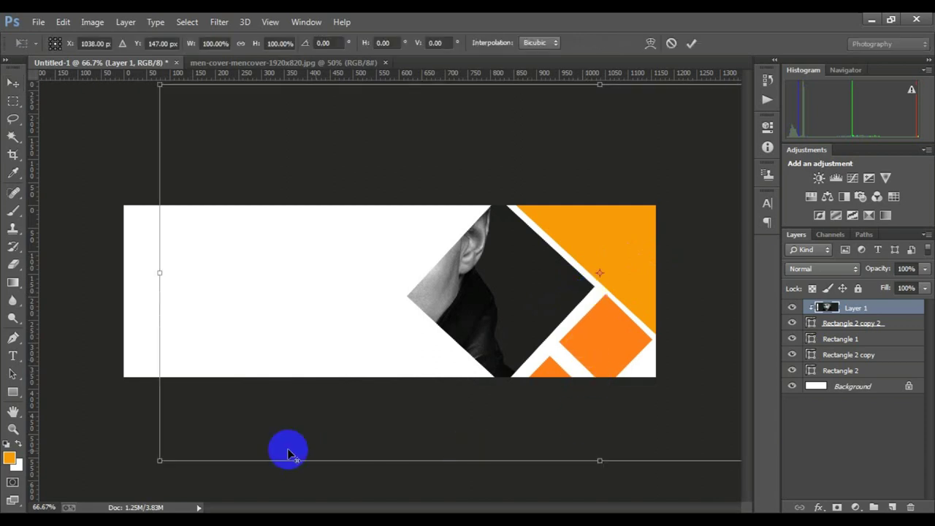
drag(158, 458, 420, 421)
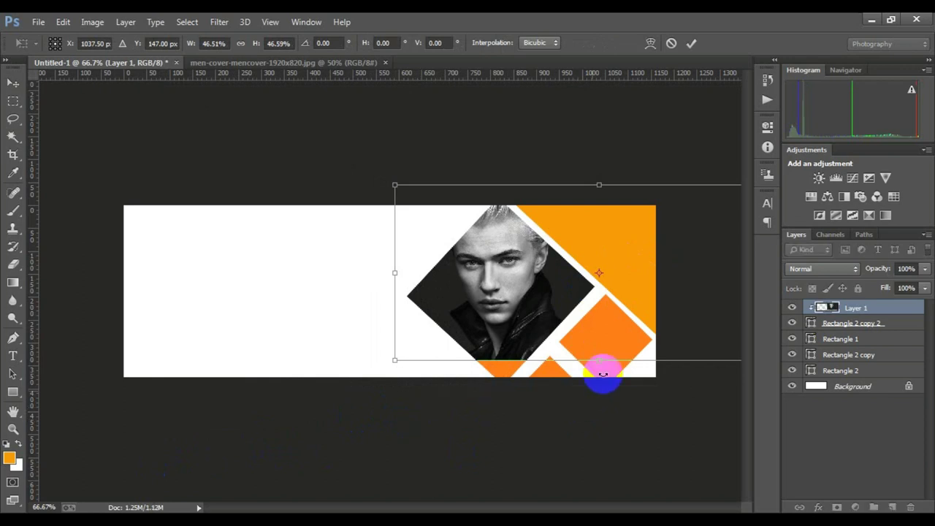
drag(603, 363, 607, 373)
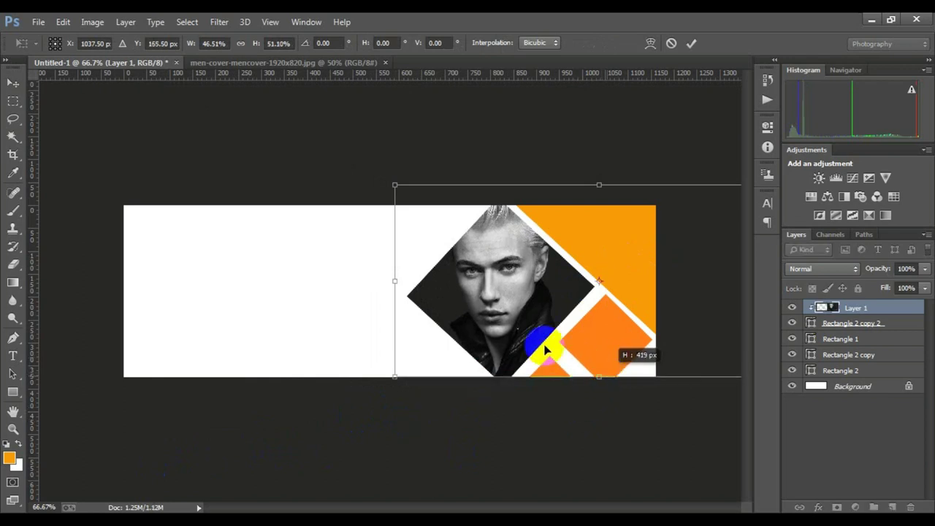
drag(528, 316, 557, 316)
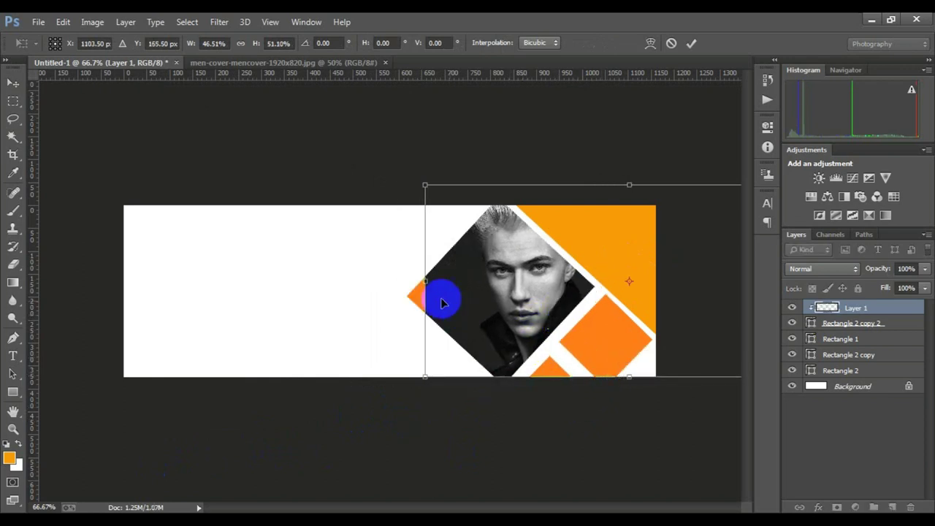
drag(424, 280, 408, 282)
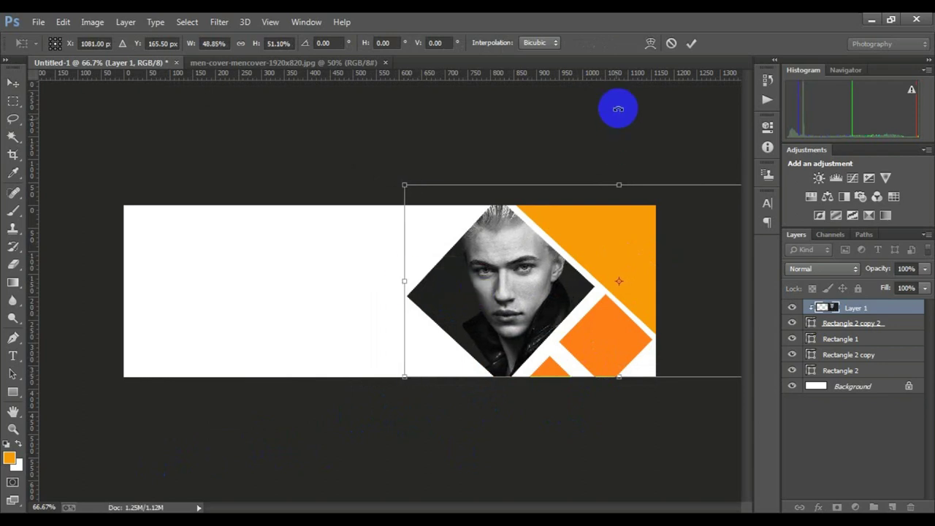
mouse_move(545, 285)
mouse_down()
mouse_move(536, 295)
mouse_move(500, 291)
mouse_up()
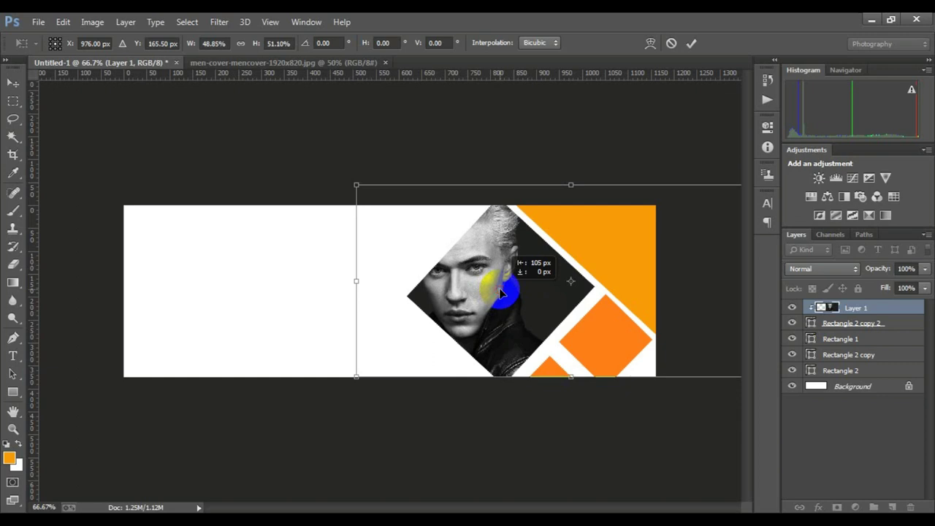
key(Return)
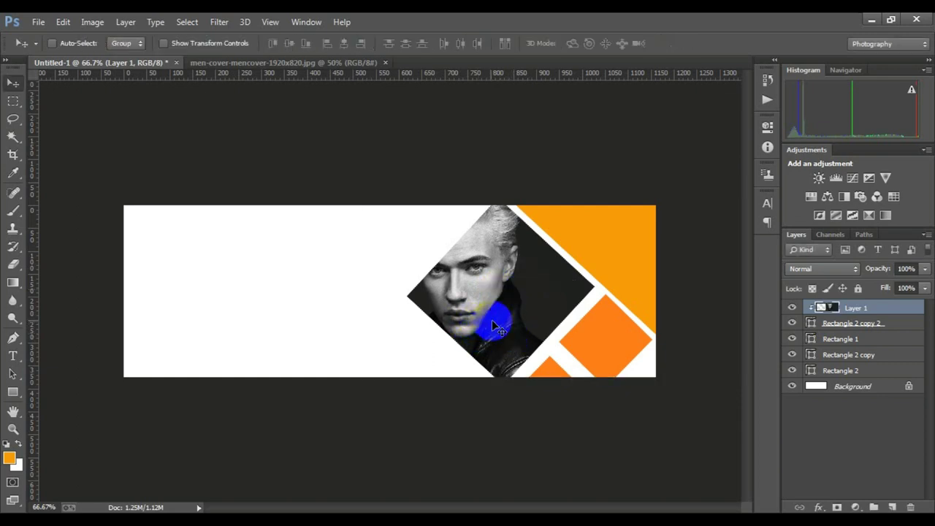
Zoom in and out to check the framing, then select the Rectangle 2 copy layer.
alt+click(504, 283)
alt+click(475, 287)
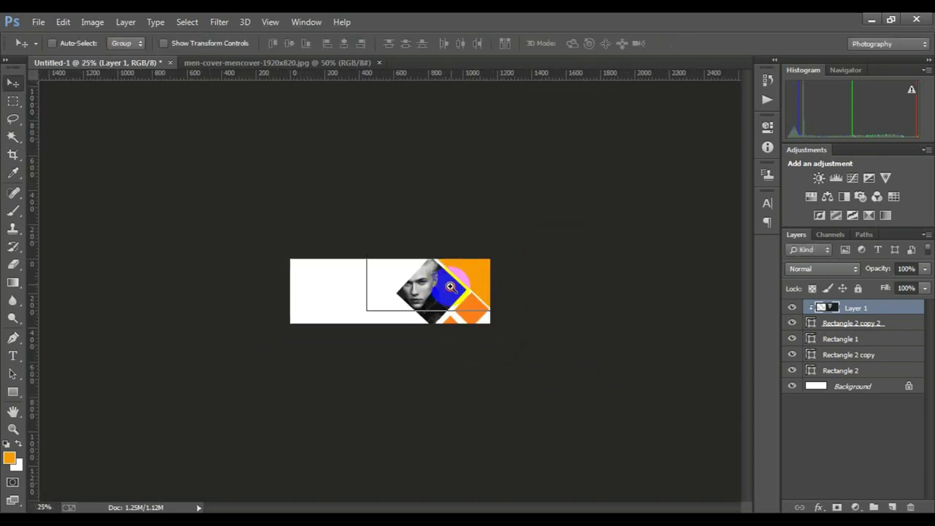
click(450, 289)
click(460, 293)
click(471, 294)
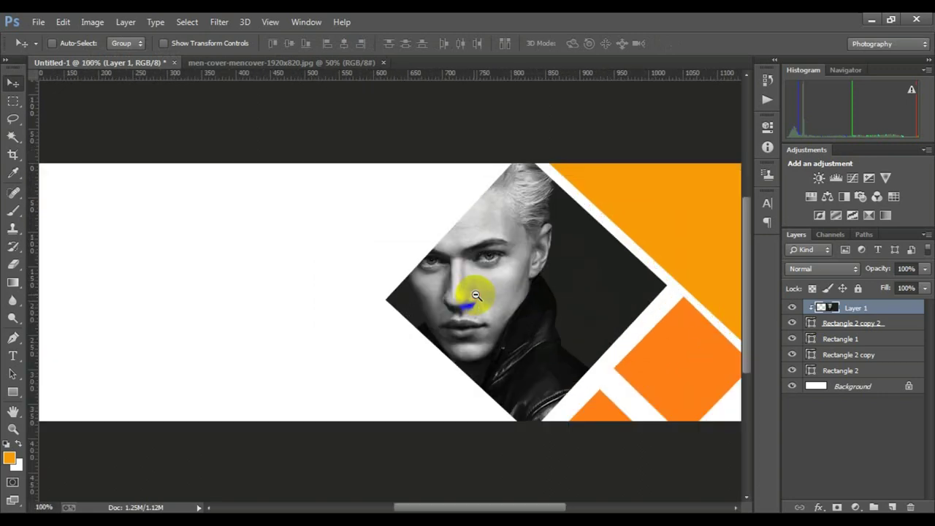
alt+click(475, 295)
alt+click(521, 282)
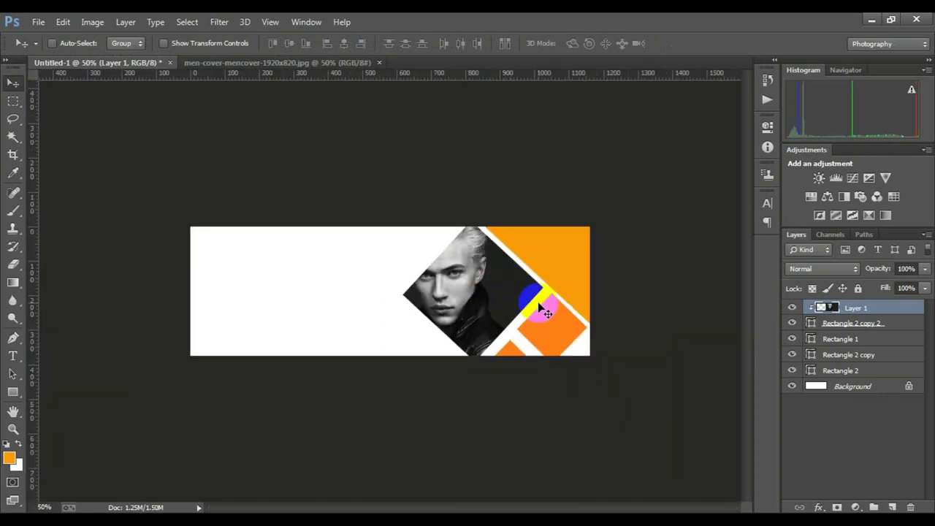
alt+click(538, 298)
click(537, 298)
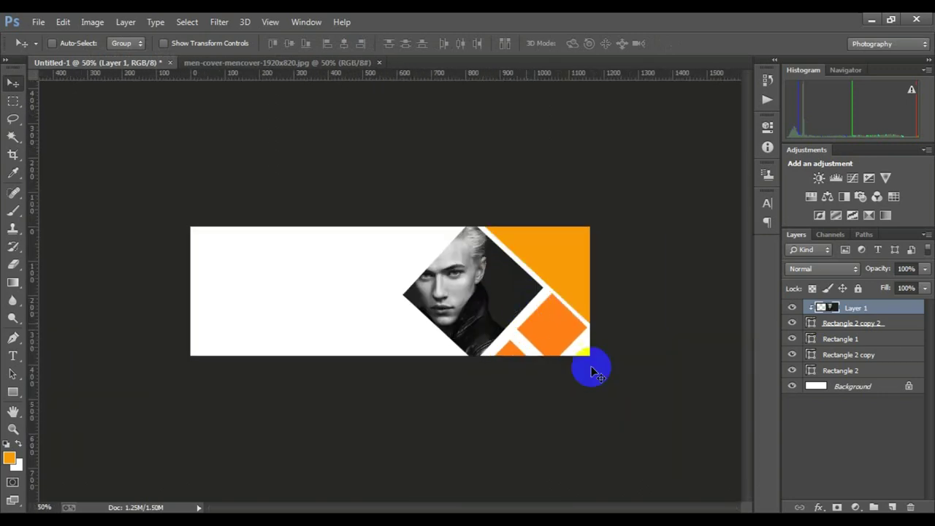
click(846, 358)
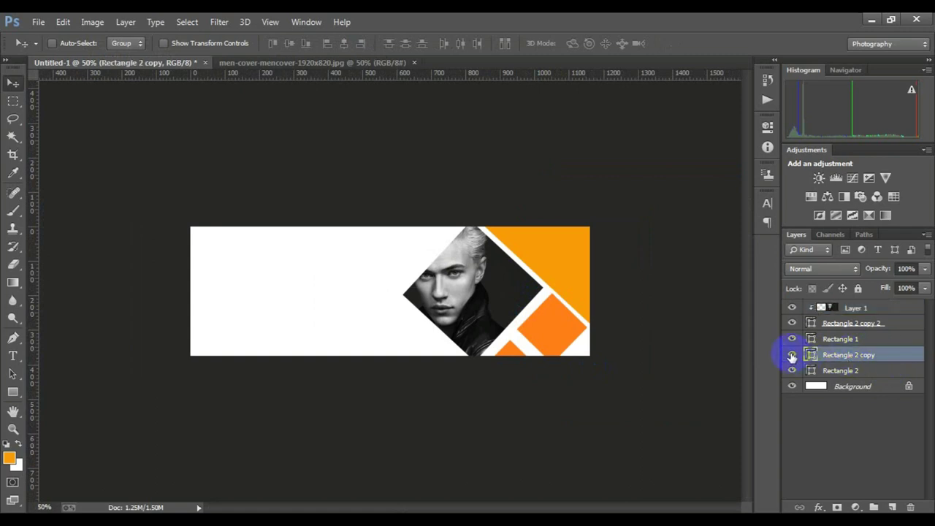
click(792, 356)
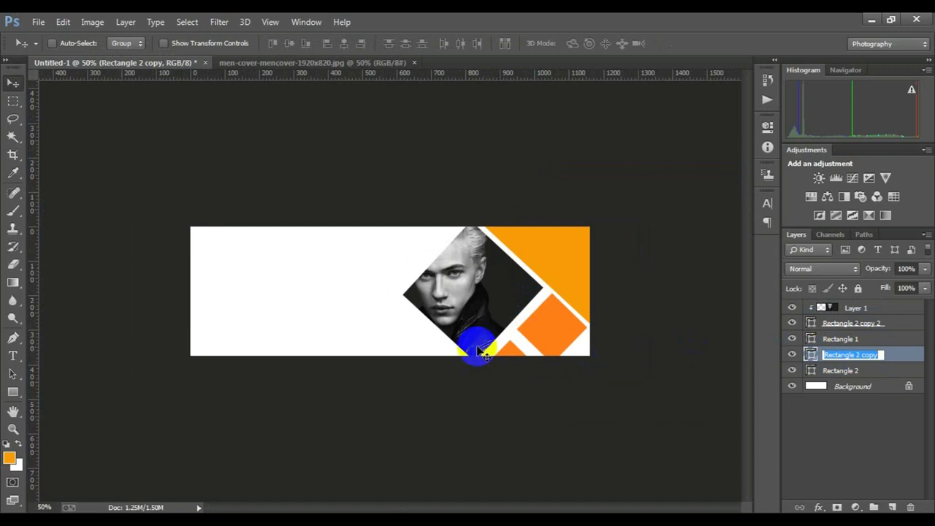
click(13, 393)
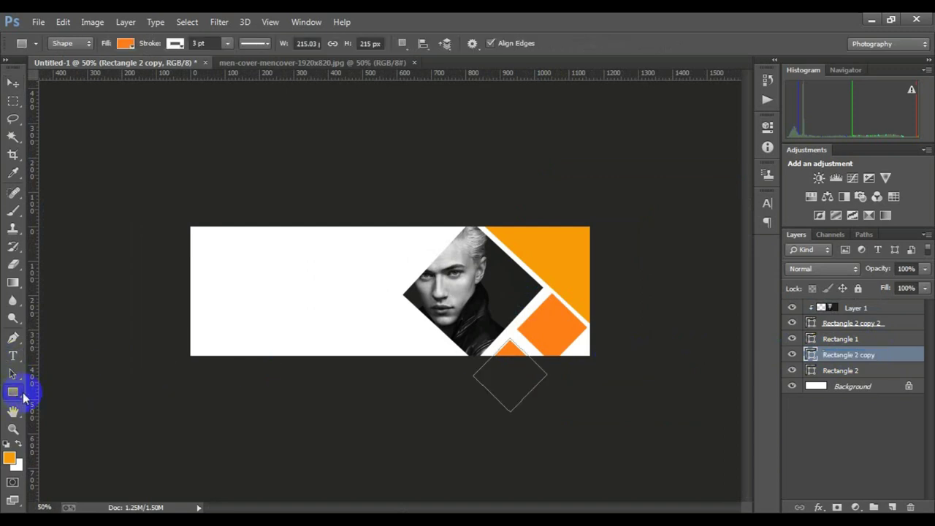
click(126, 46)
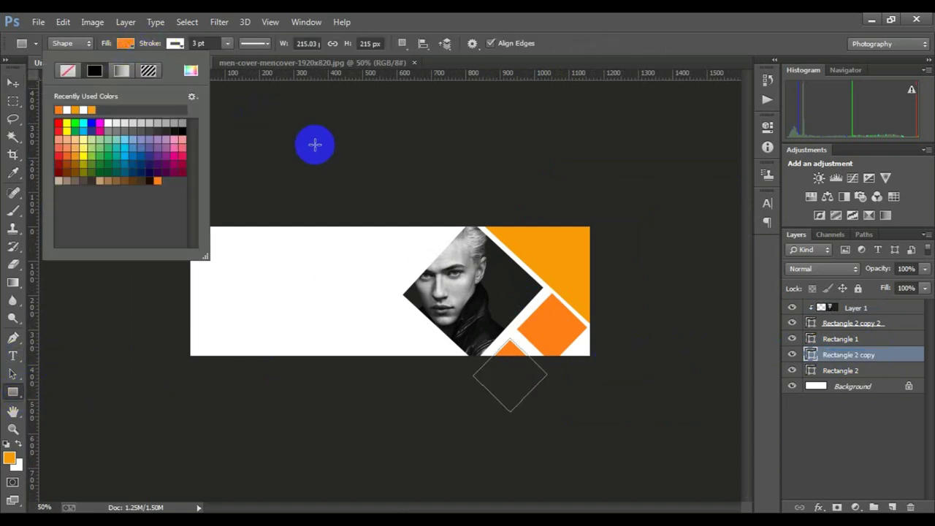
click(518, 235)
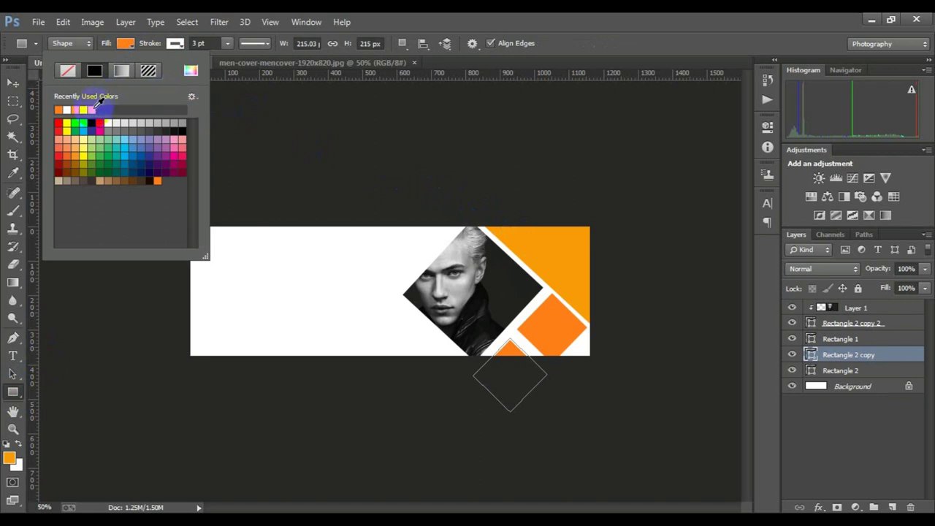
click(126, 43)
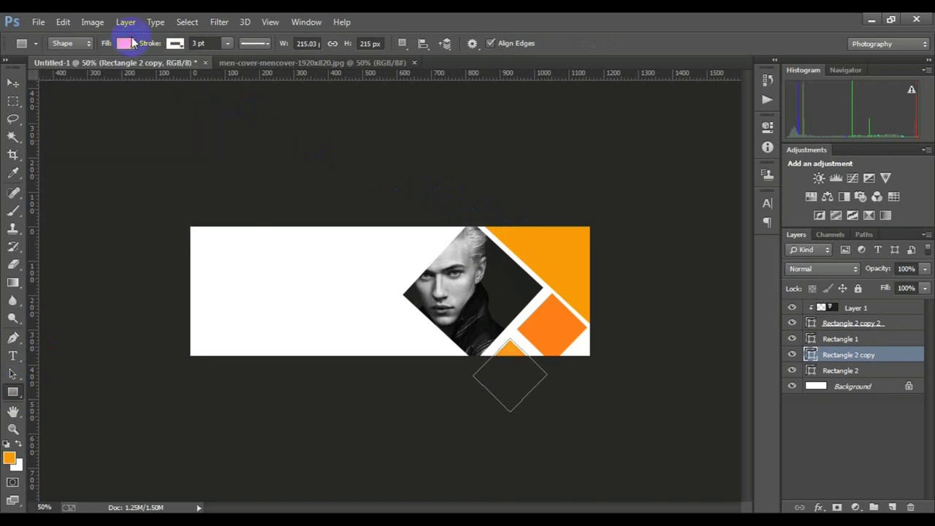
alt+click(498, 273)
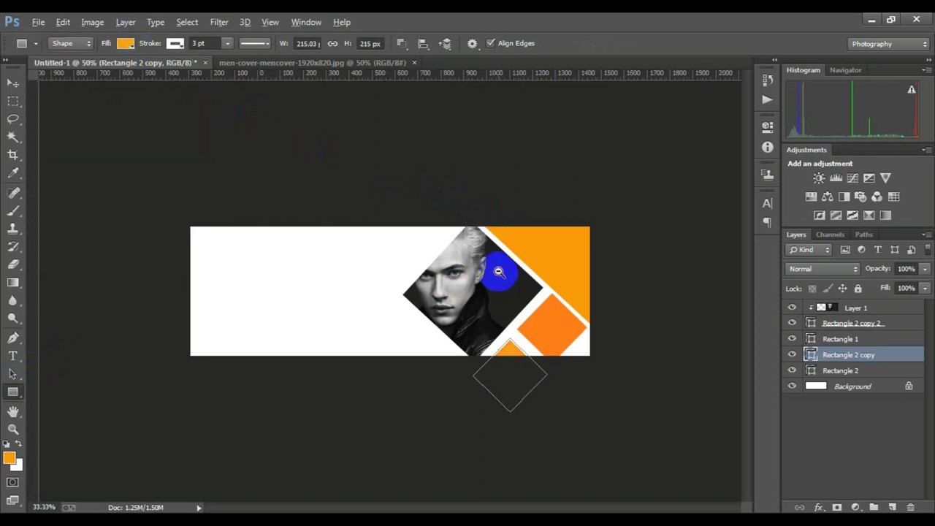
click(568, 320)
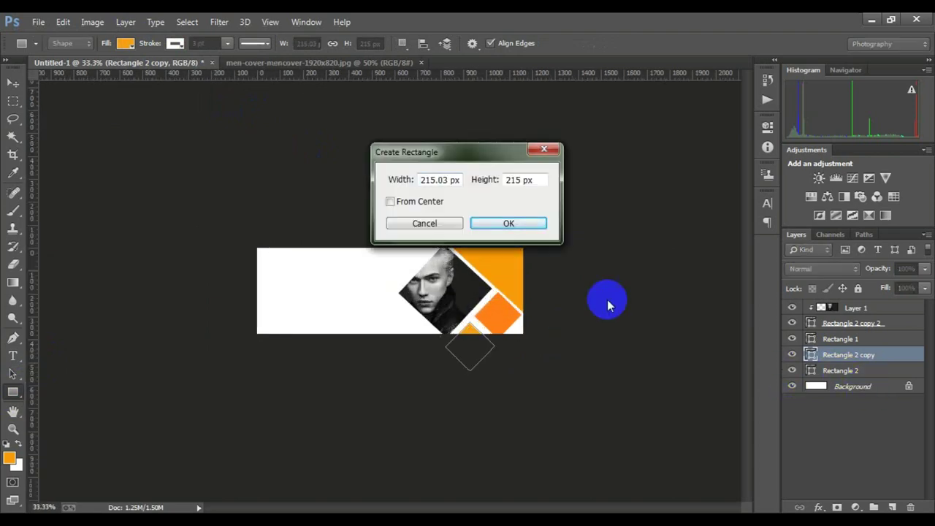
Dismiss the Create Rectangle prompt and select the white Background layer.
click(427, 224)
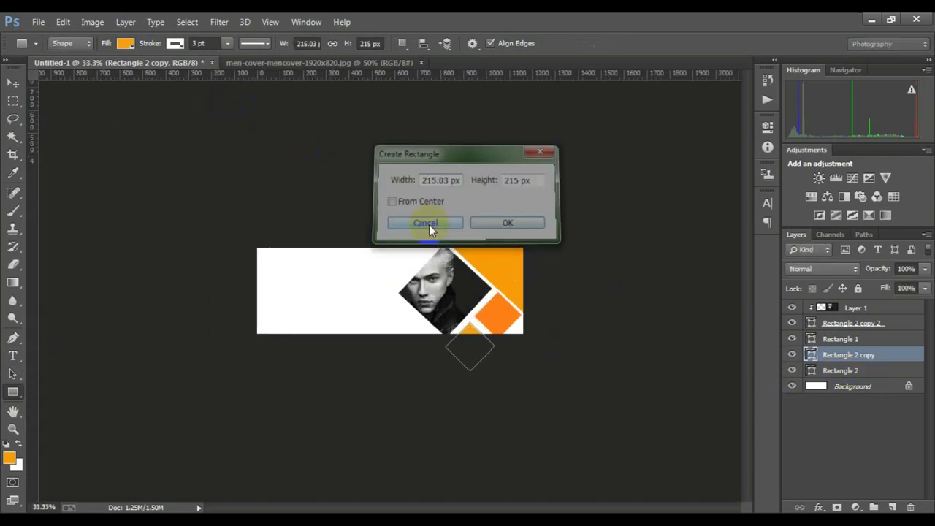
click(816, 390)
ctrl+click(424, 289)
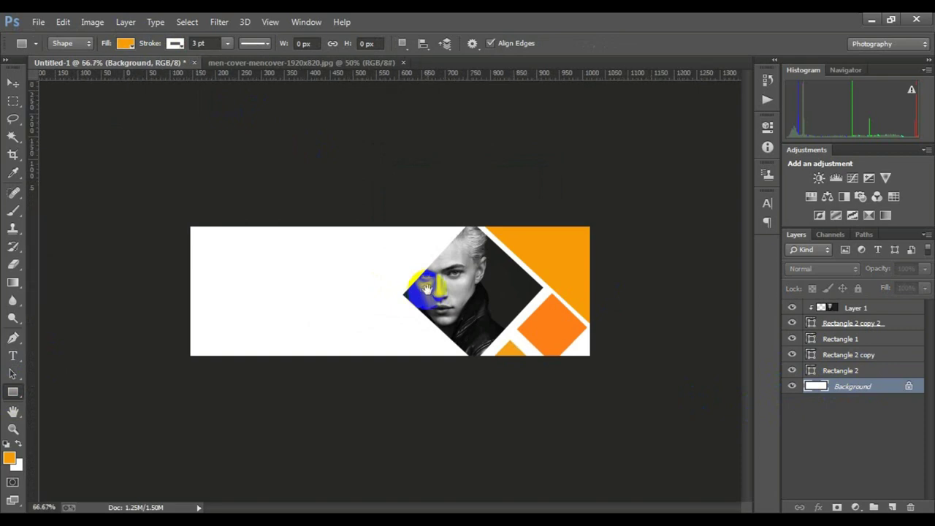
ctrl+click(424, 290)
alt+click(430, 291)
alt+click(430, 290)
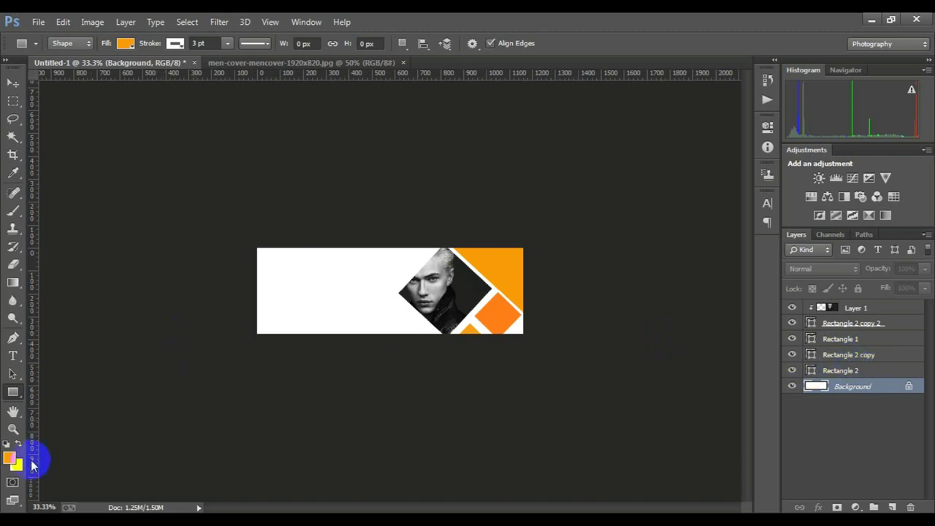
Draw a small 34 × 33 px circle near the banner's lower-left corner with the Ellipse Tool.
click(13, 392)
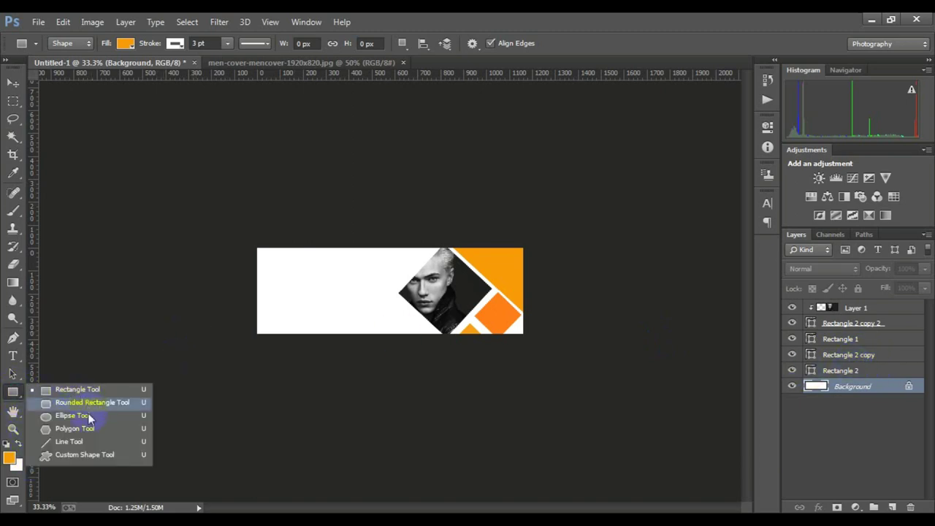
click(88, 414)
click(298, 328)
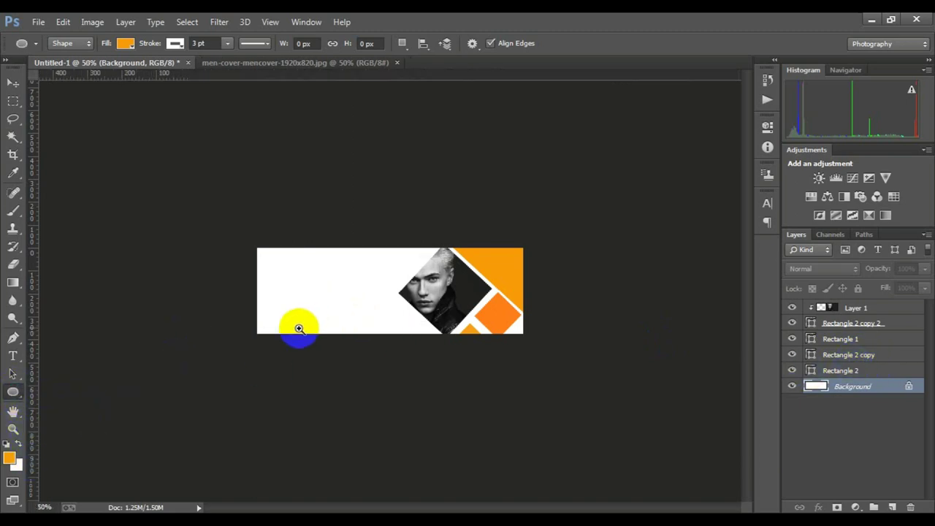
click(273, 344)
click(219, 357)
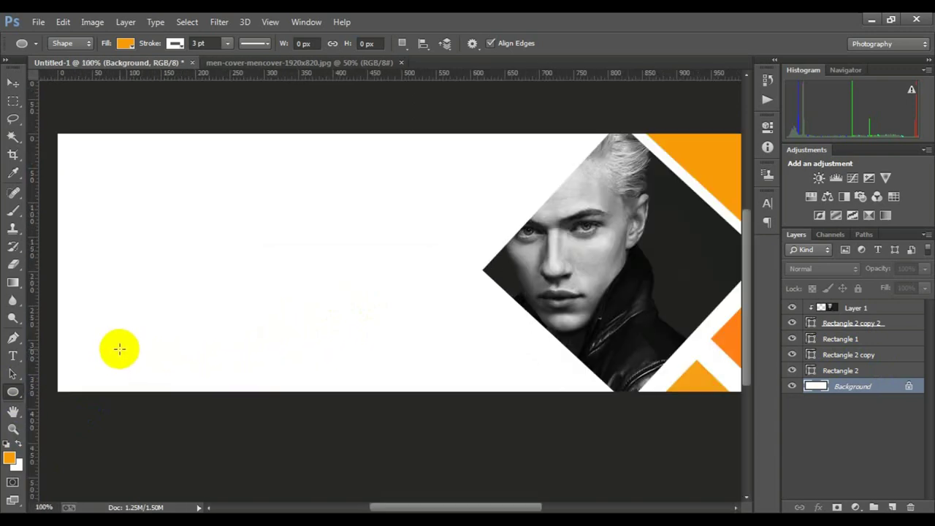
drag(106, 352, 130, 375)
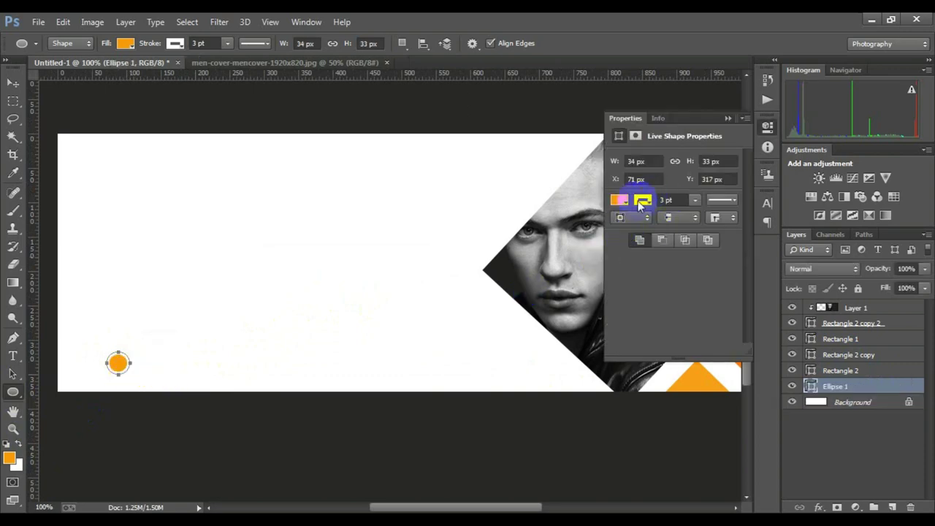
Give the circle an orange stroke.
click(640, 201)
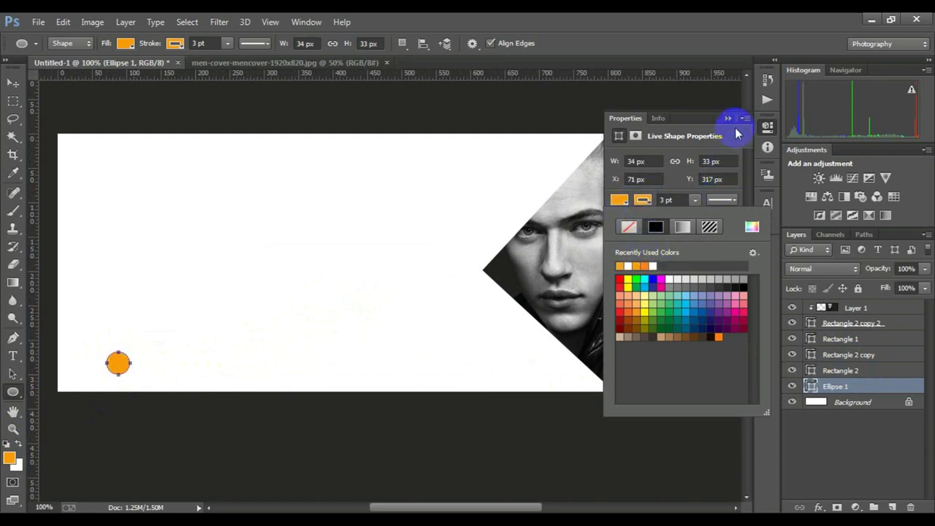
click(727, 117)
click(728, 118)
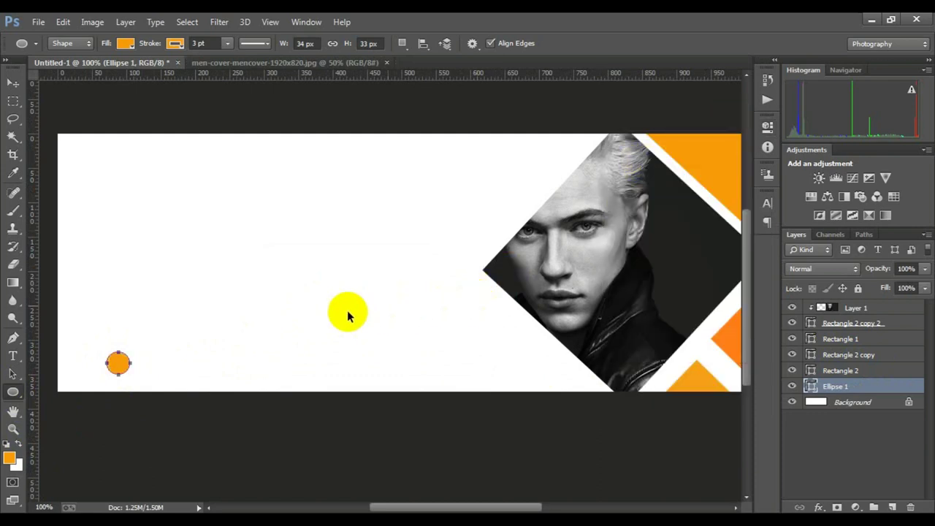
Alt-drag the orange circle about 250 px right to create Ellipse 1 copy.
click(12, 86)
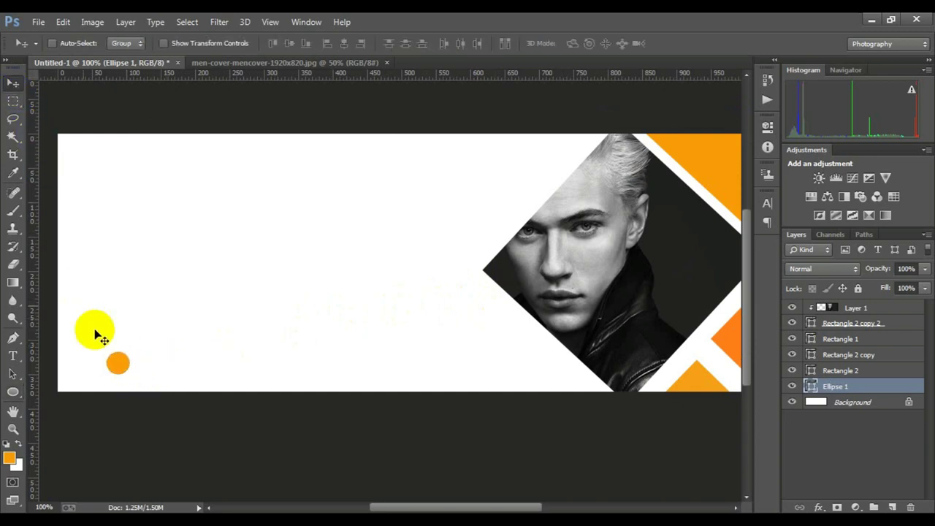
drag(121, 363, 328, 363)
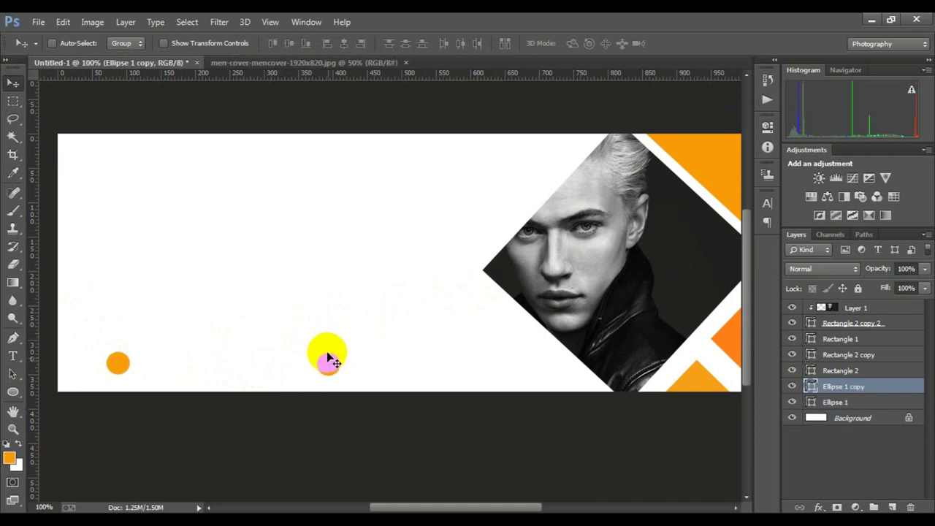
alt+click(395, 340)
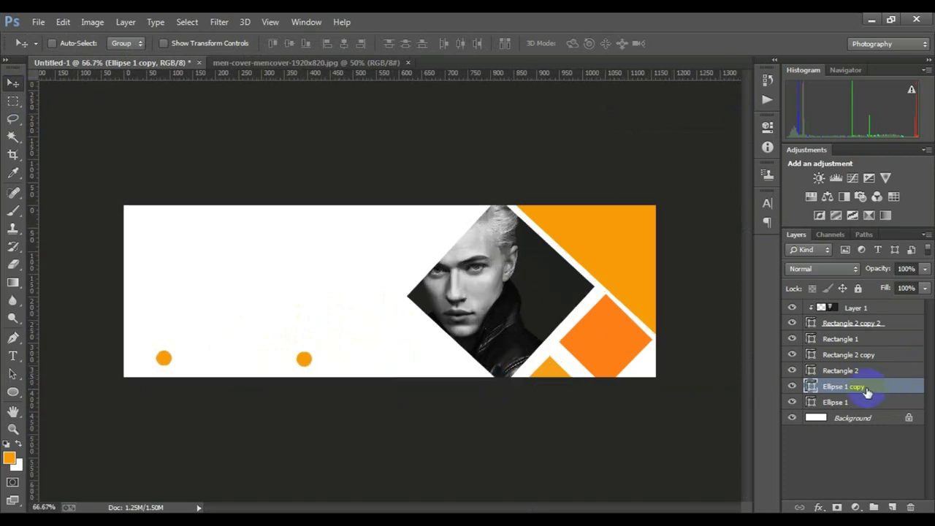
click(165, 361)
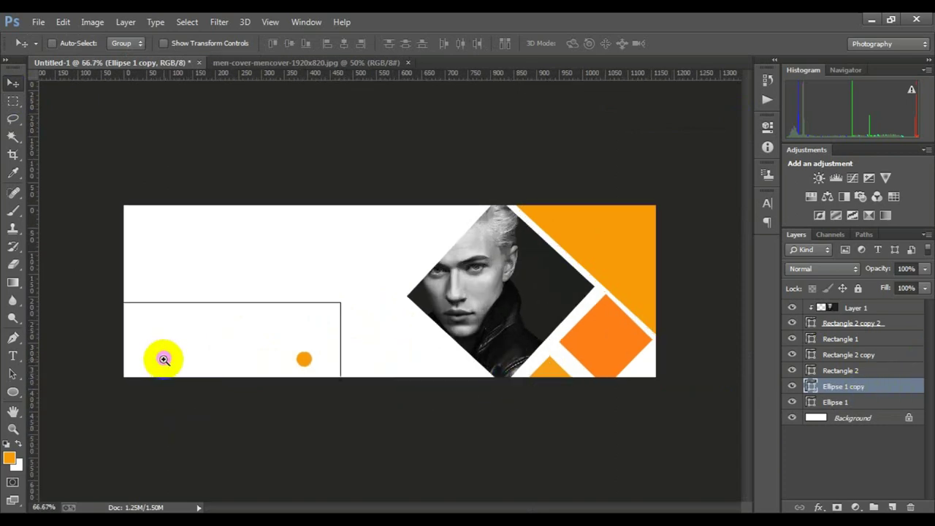
Type a letter f on a new text layer.
click(14, 356)
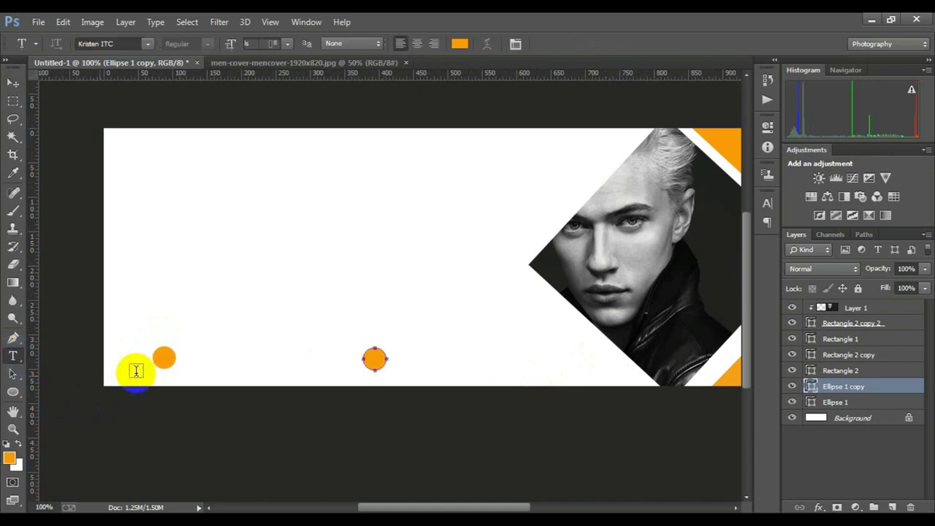
click(374, 357)
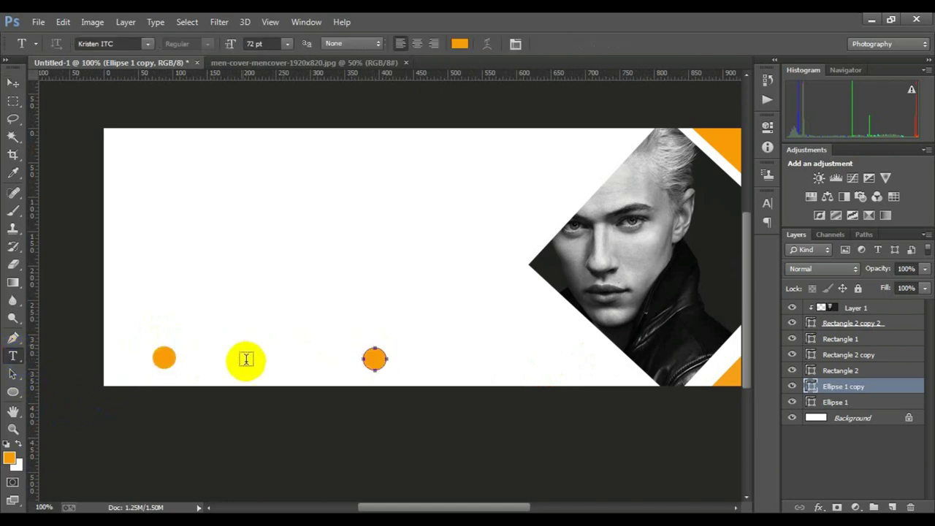
click(257, 223)
text(F)
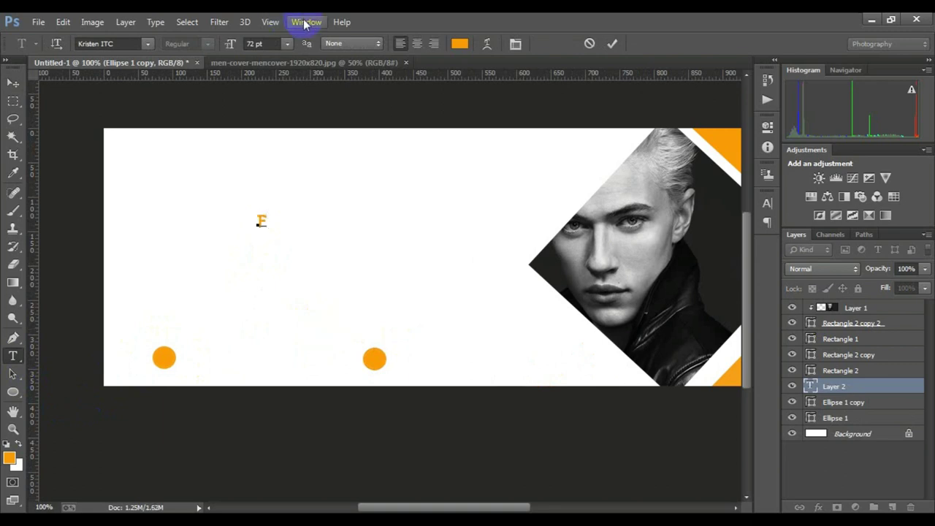
double_click(265, 215)
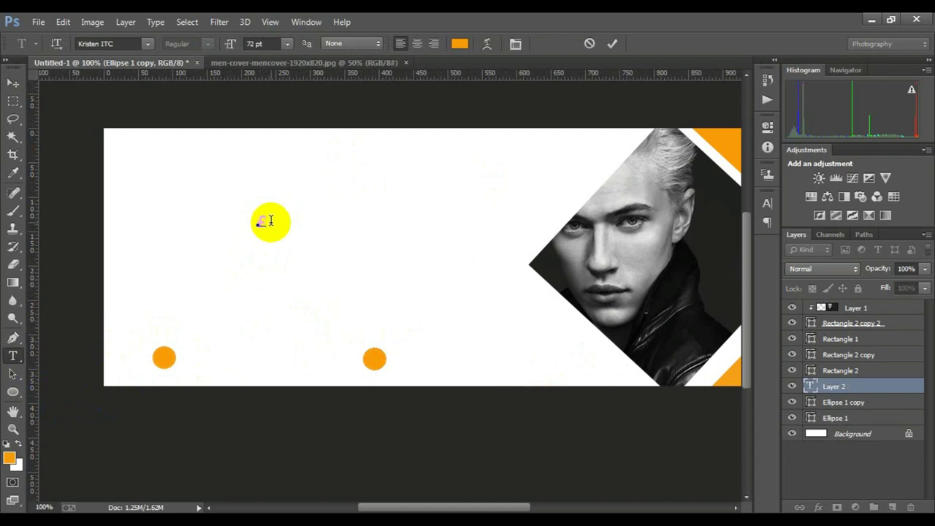
click(271, 220)
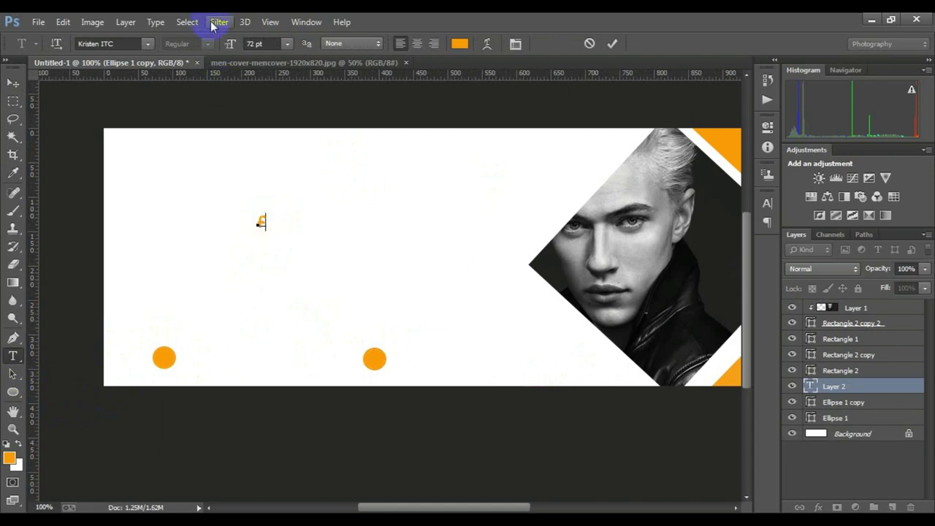
click(614, 44)
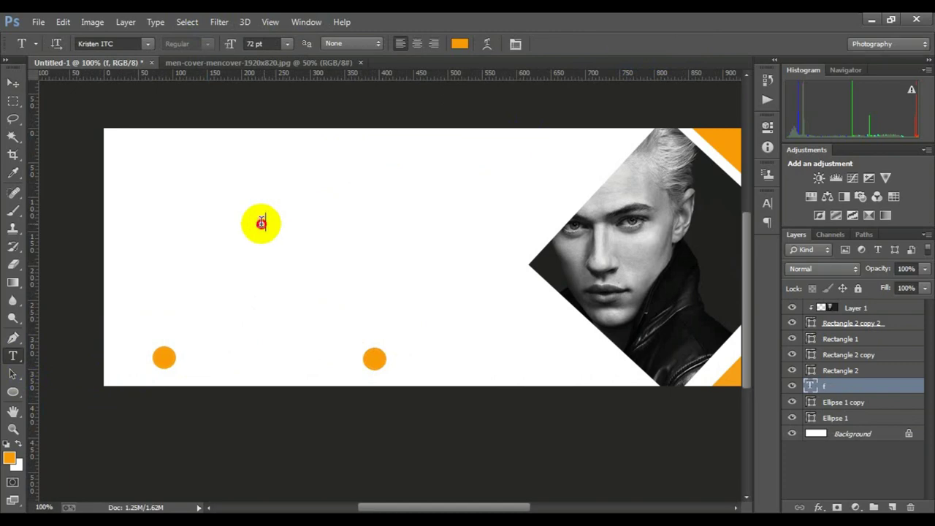
click(261, 222)
Colour the letter f white.
click(459, 44)
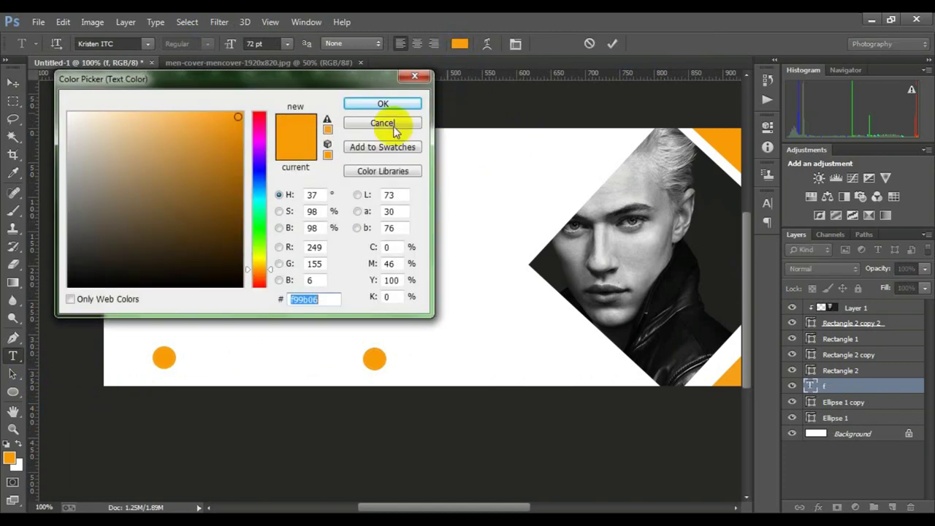
drag(95, 117, 46, 104)
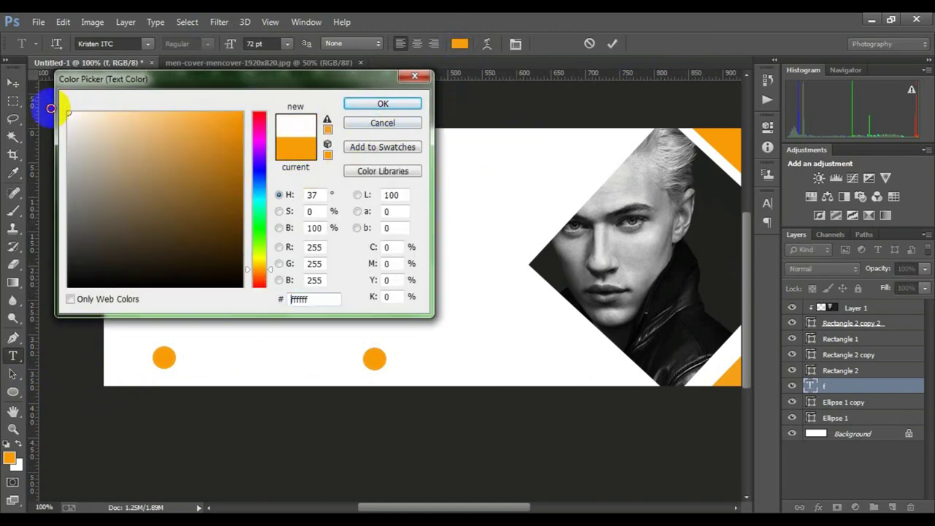
click(358, 105)
key(ctrl+t)
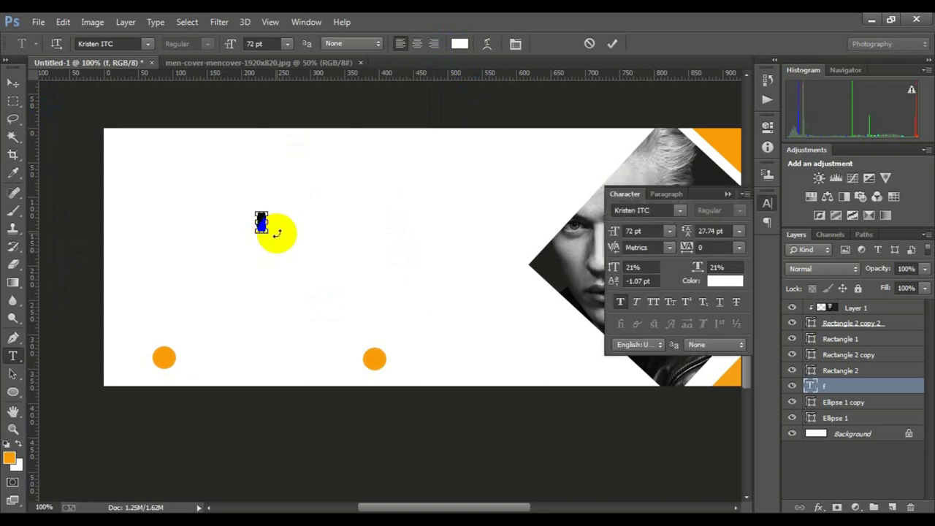
key(ctrl+t)
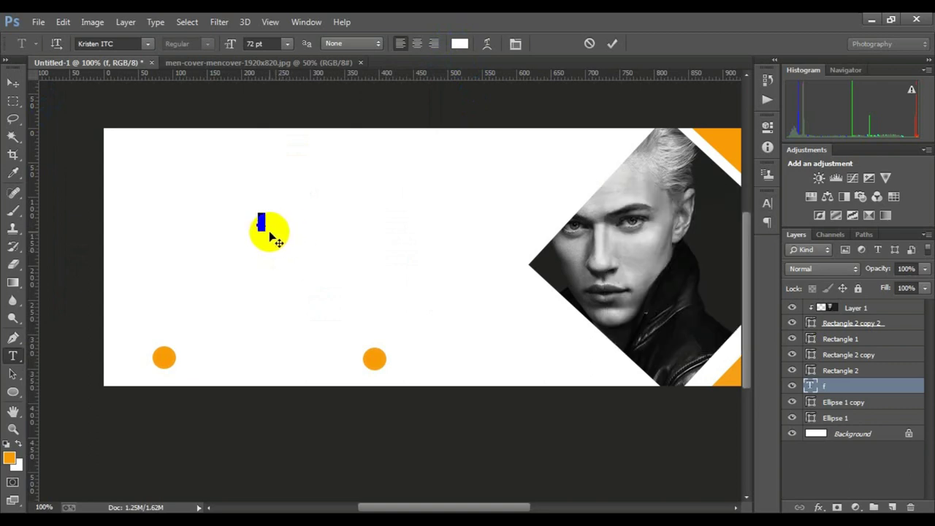
click(600, 44)
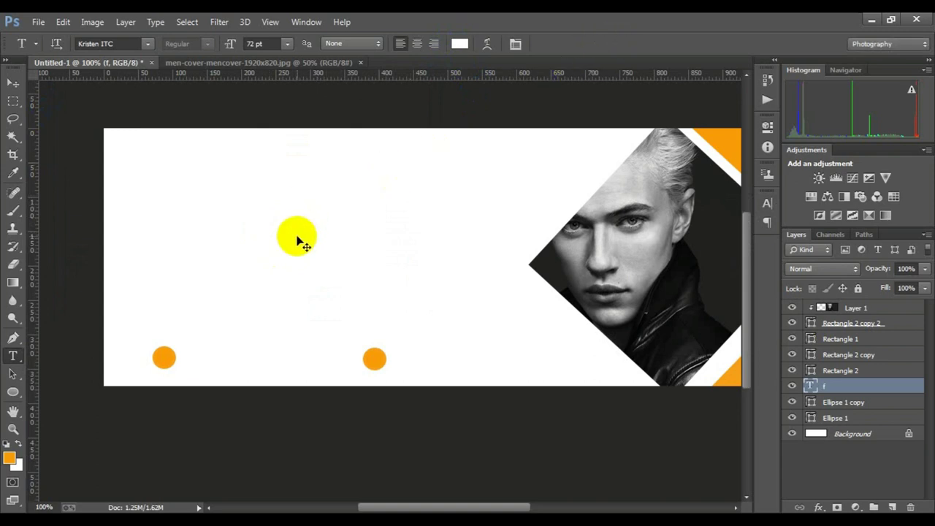
Scale the f to about 64.44 pt and place it inside the first orange circle.
key(ctrl+t)
drag(268, 234, 271, 236)
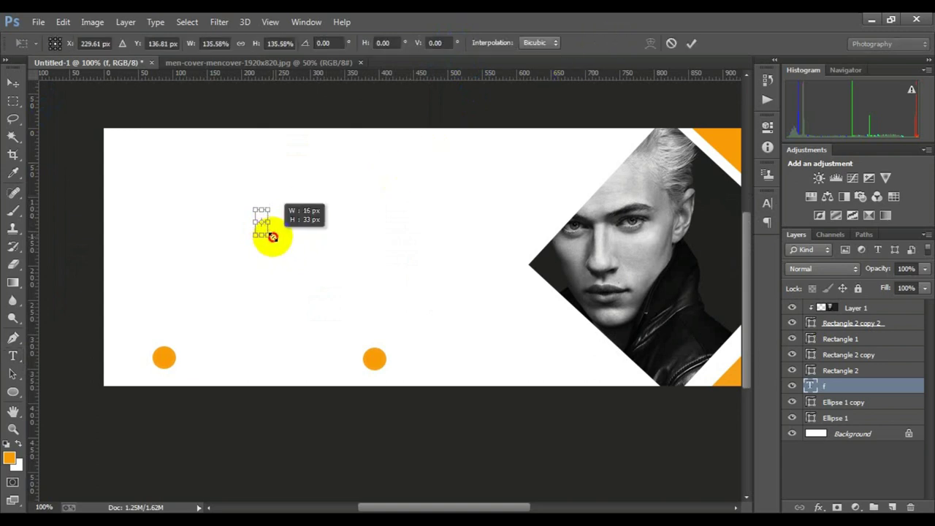
drag(259, 222, 163, 355)
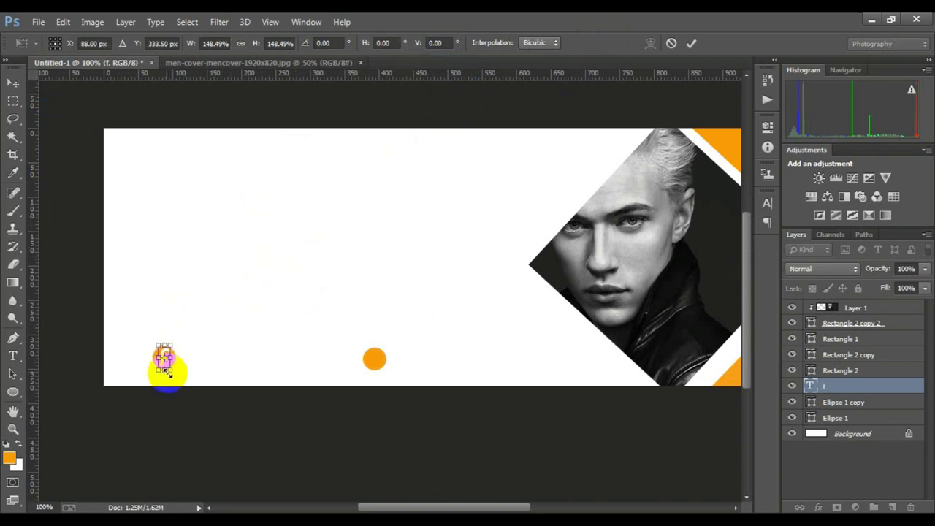
drag(168, 369, 171, 365)
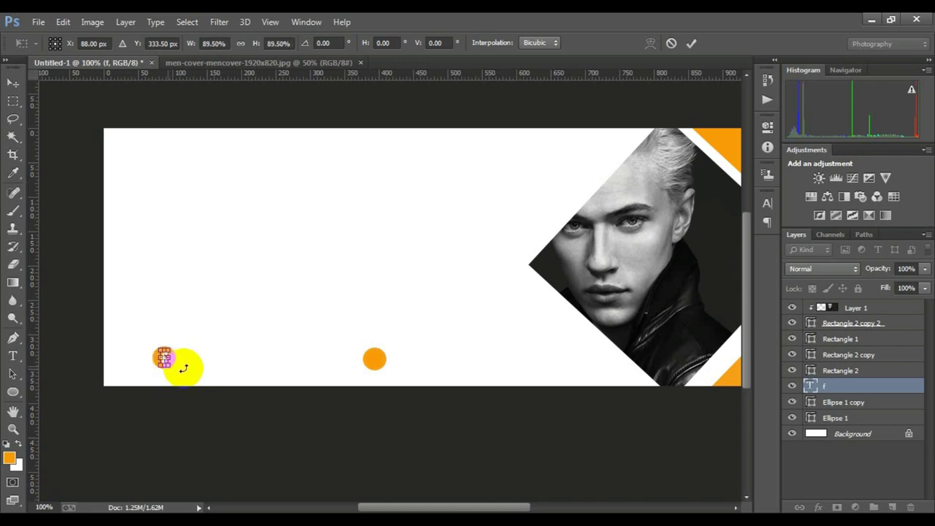
key(Return)
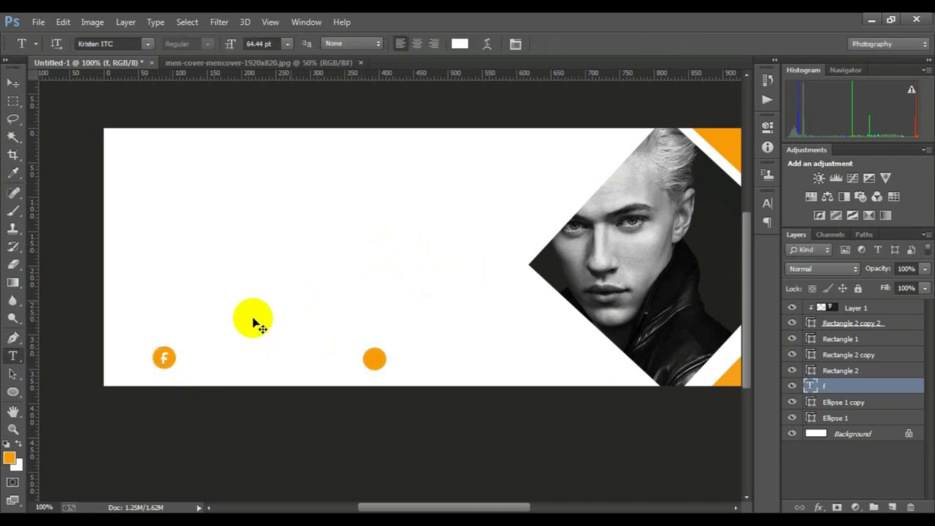
Add a new text layer with the letter t.
ctrl+click(253, 320)
alt+click(278, 315)
alt+click(290, 315)
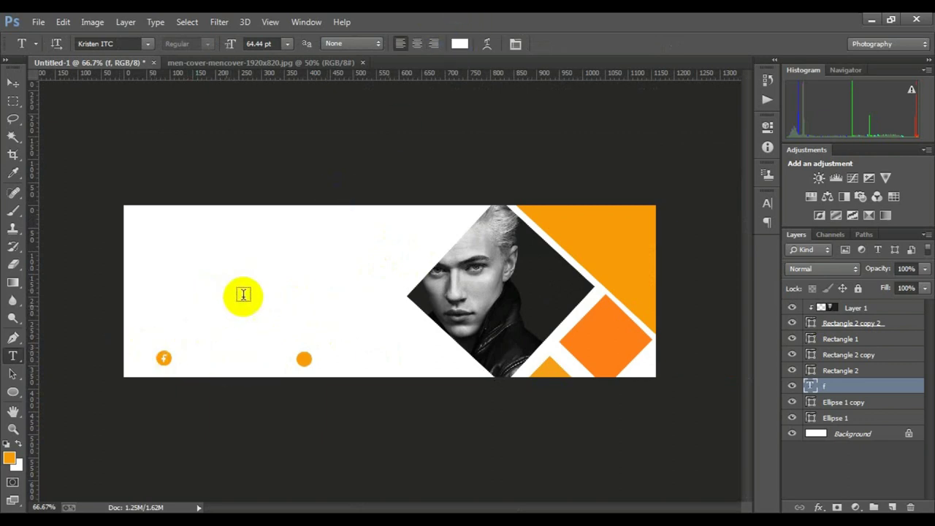
click(246, 277)
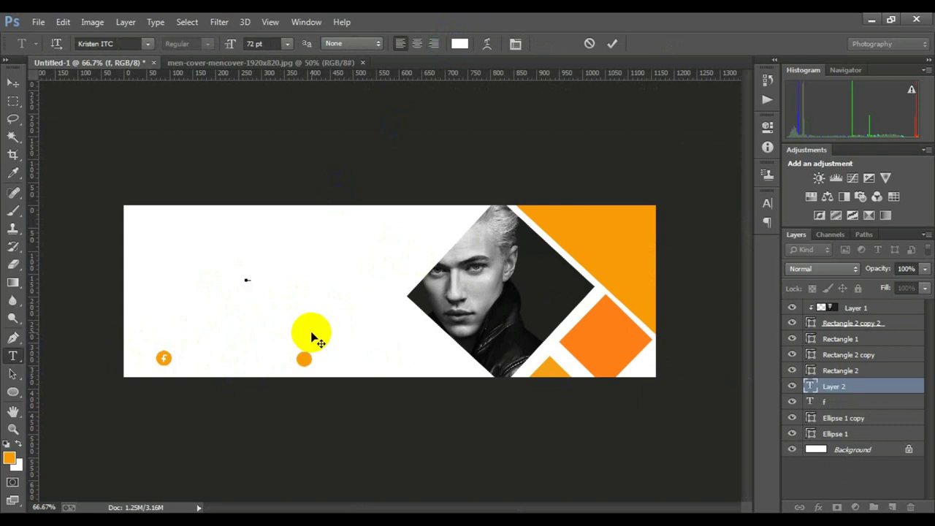
click(613, 43)
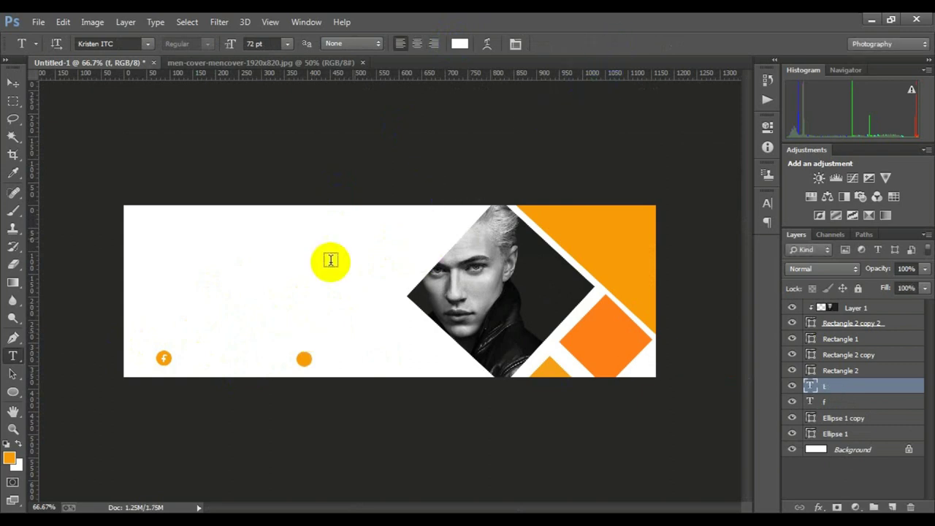
Scale the t and move it inside the second orange circle.
key(ctrl+t)
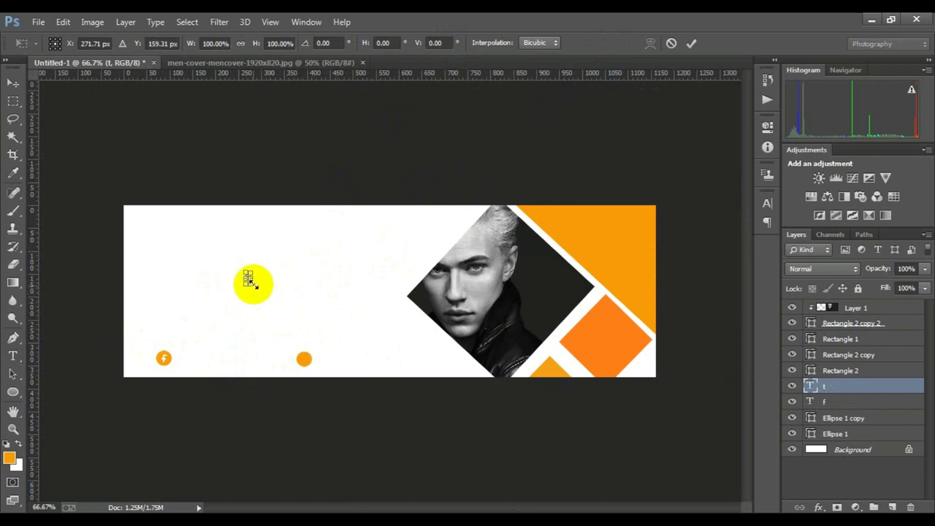
mouse_move(249, 279)
mouse_down()
mouse_move(307, 351)
mouse_move(302, 358)
mouse_up()
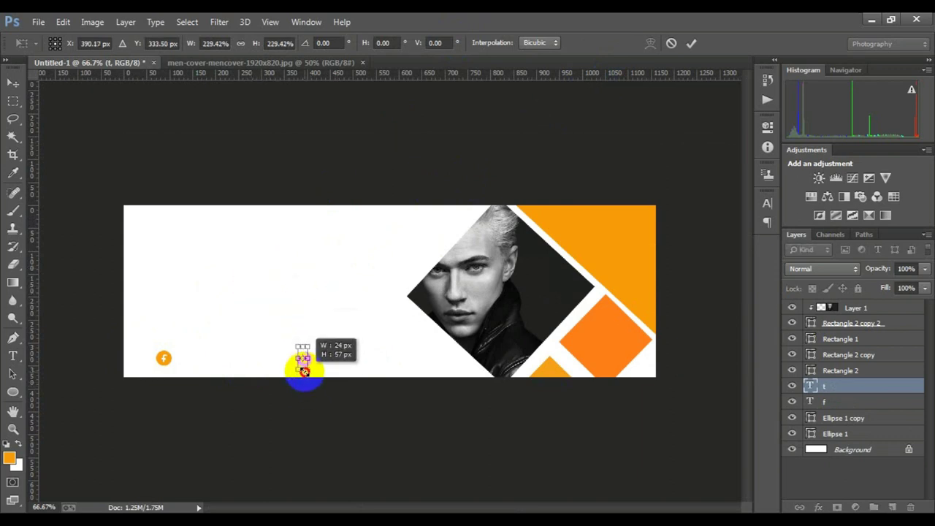
ctrl+click(299, 332)
ctrl+click(328, 381)
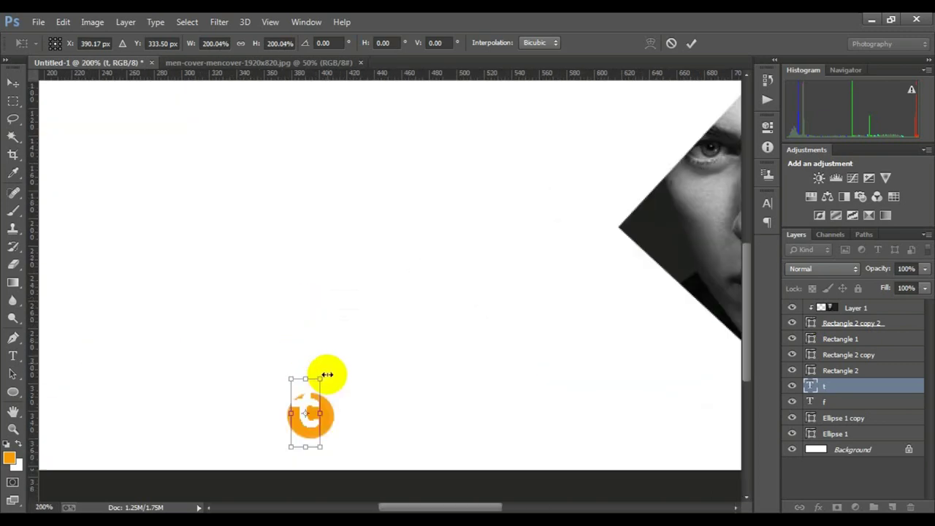
mouse_move(319, 380)
mouse_down()
mouse_move(312, 413)
mouse_move(312, 378)
mouse_up()
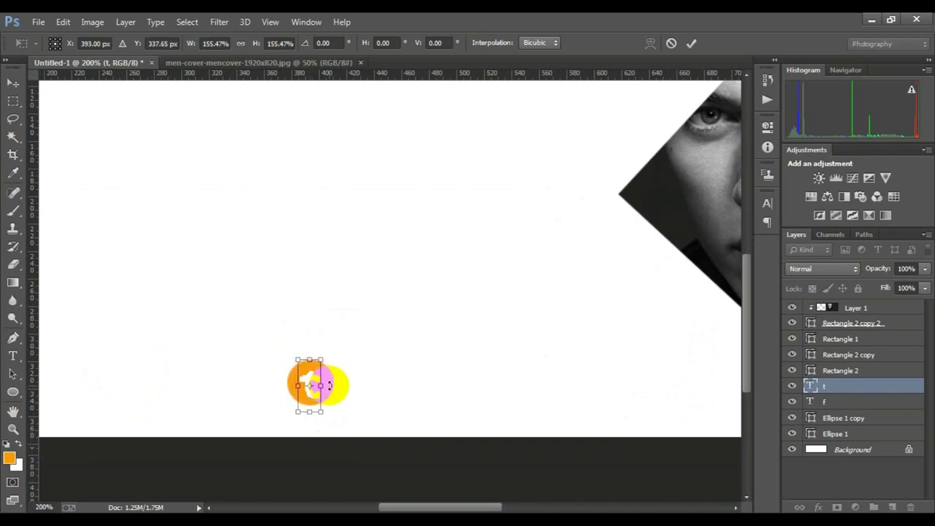
key(Return)
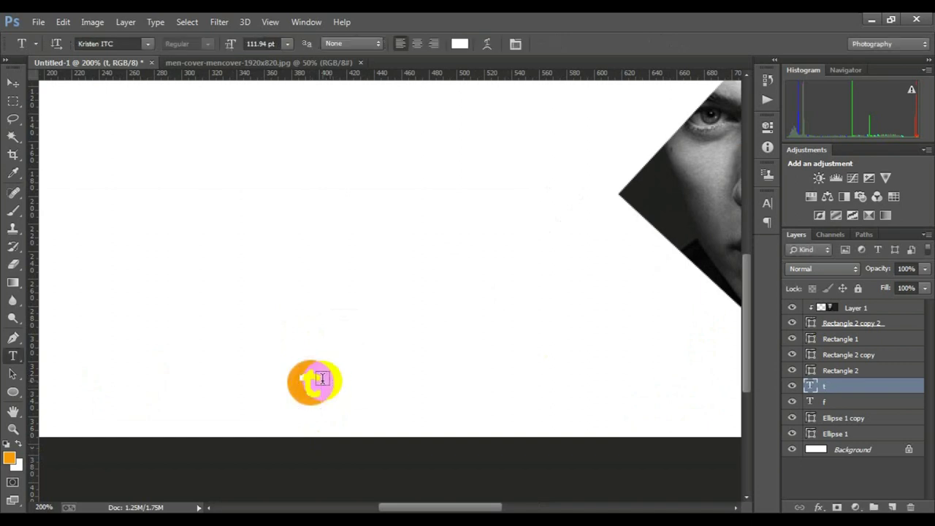
Zoom out over the banner and sample orange in the text colour picker without applying it.
ctrl+alt+click(330, 365)
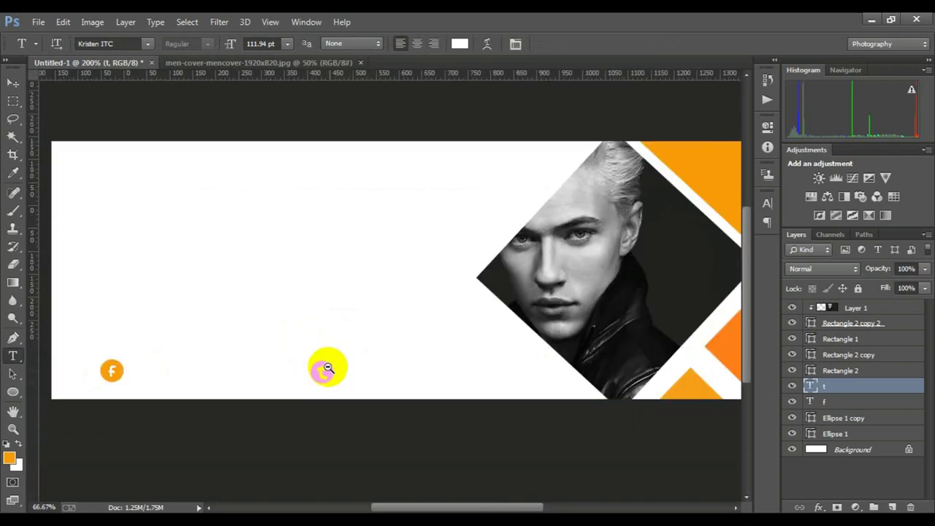
ctrl+alt+click(329, 368)
ctrl+alt+click(329, 368)
ctrl+alt+click(326, 368)
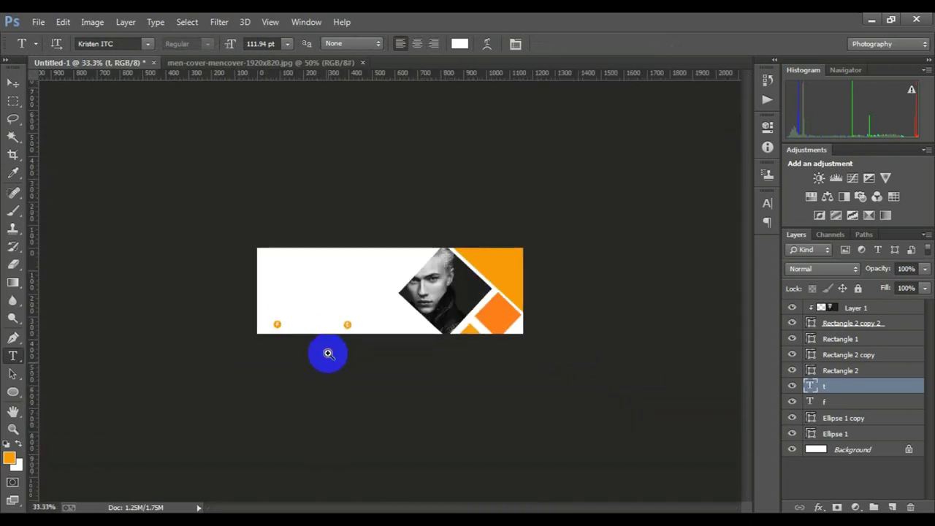
ctrl+click(390, 333)
ctrl+click(390, 333)
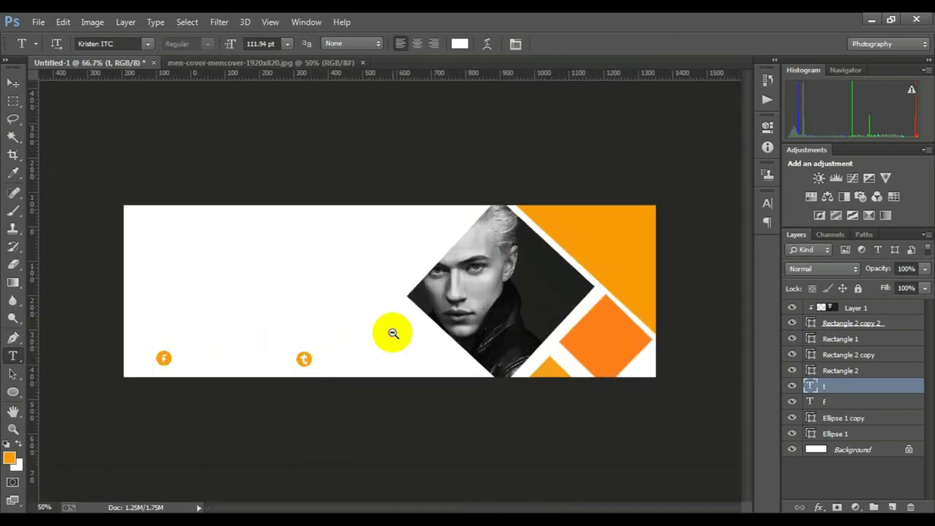
ctrl+alt+click(391, 332)
ctrl+alt+click(392, 331)
ctrl+click(391, 332)
ctrl+alt+click(391, 332)
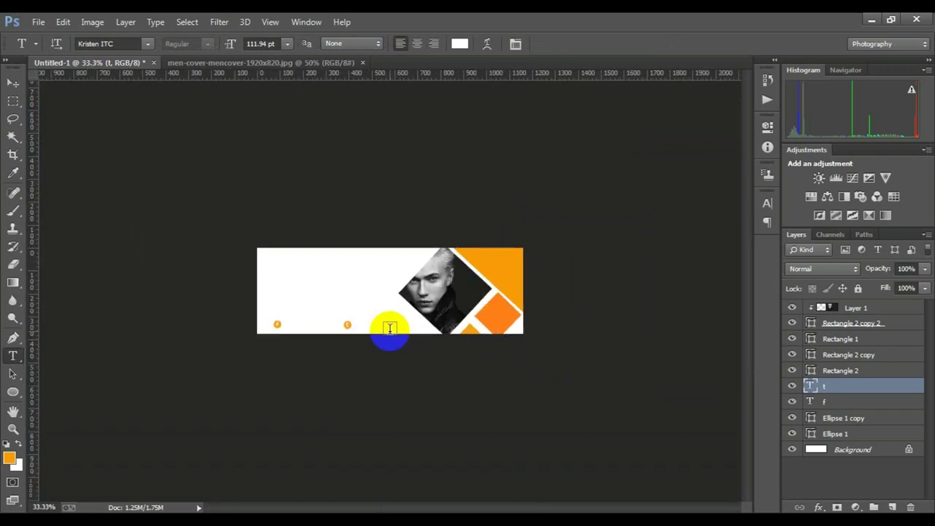
ctrl+click(391, 331)
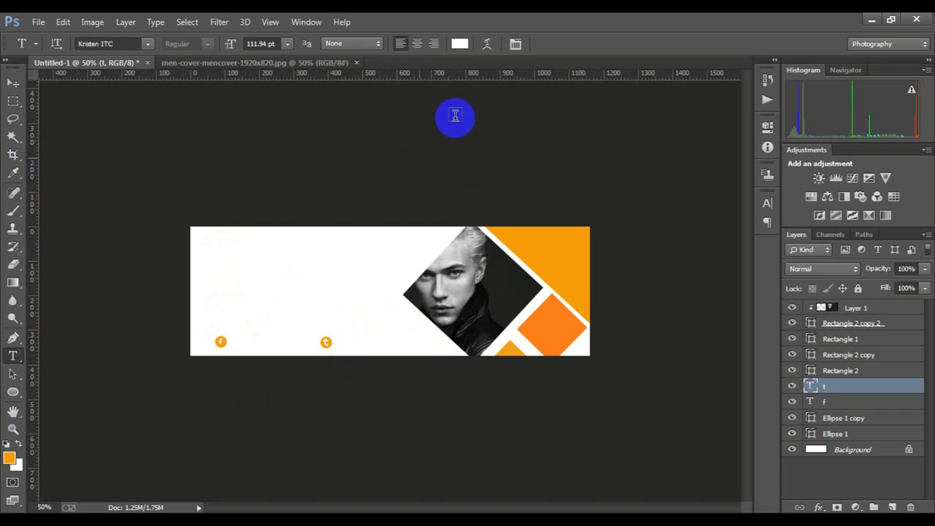
click(459, 44)
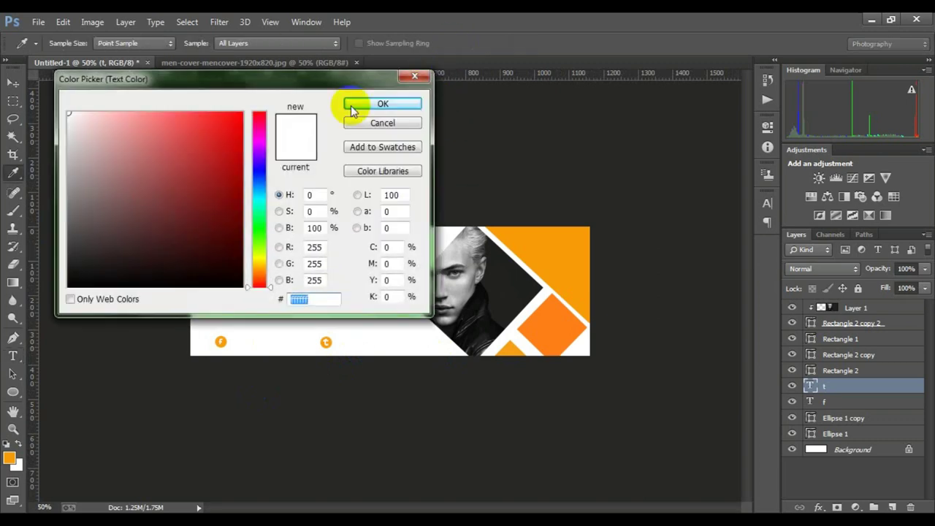
click(554, 241)
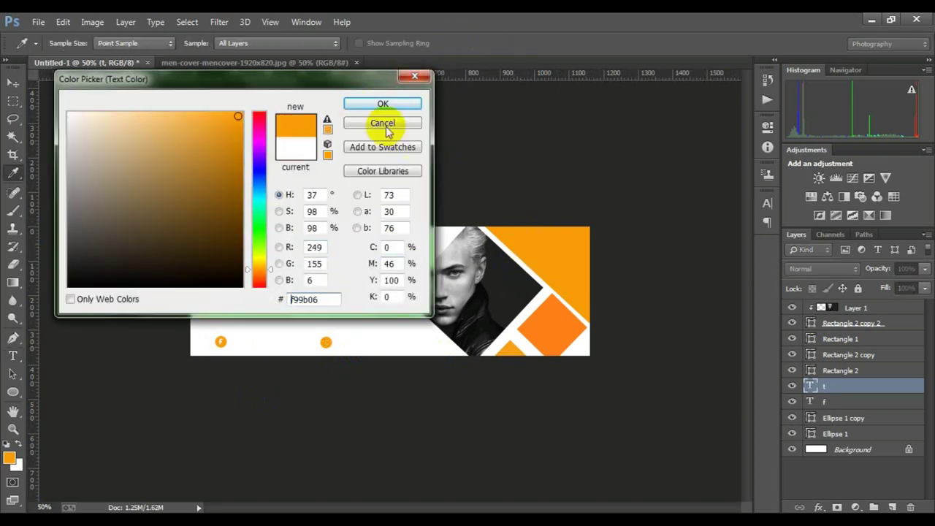
click(383, 103)
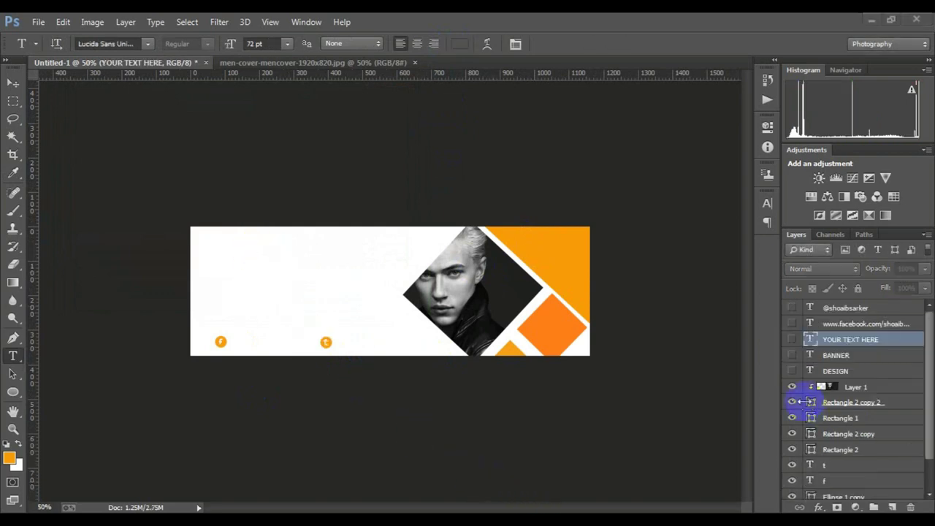
Show the black DESIGN layer, commit its text, and Alt-drag a copy just below it.
click(791, 372)
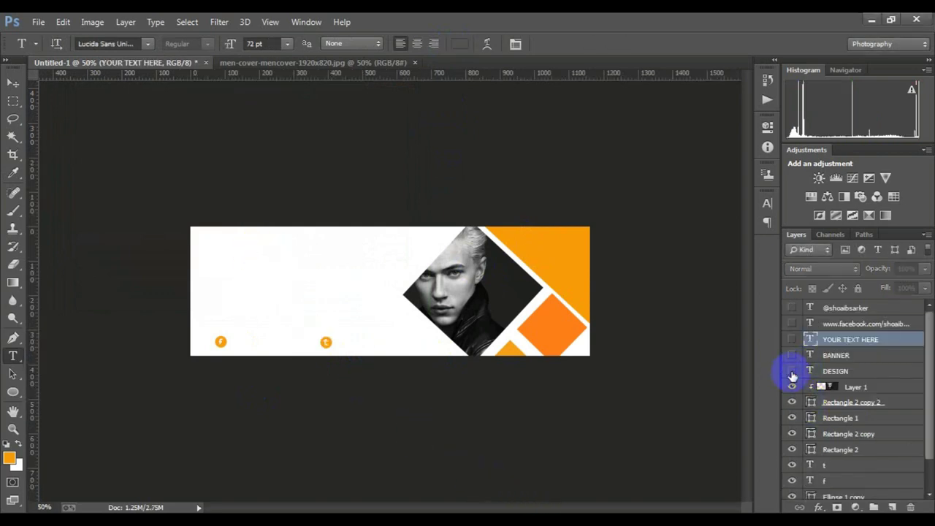
click(792, 372)
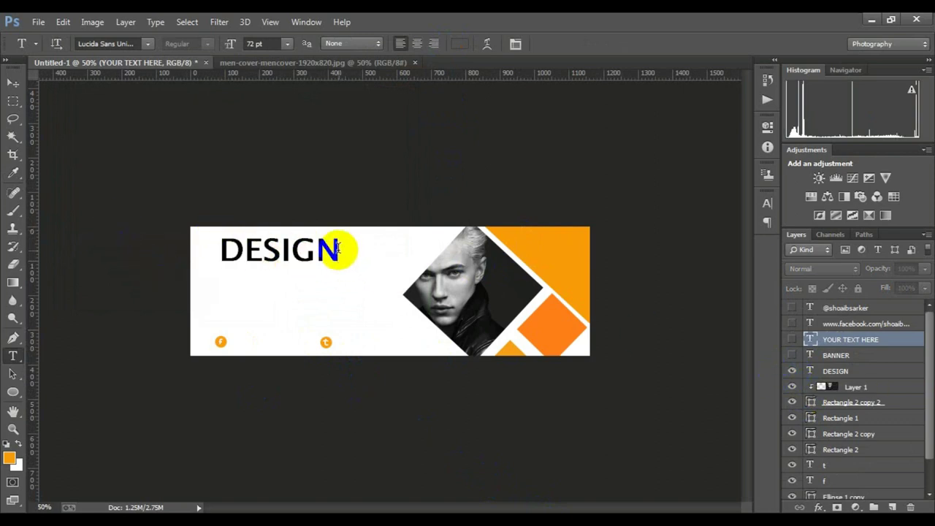
drag(341, 253, 220, 252)
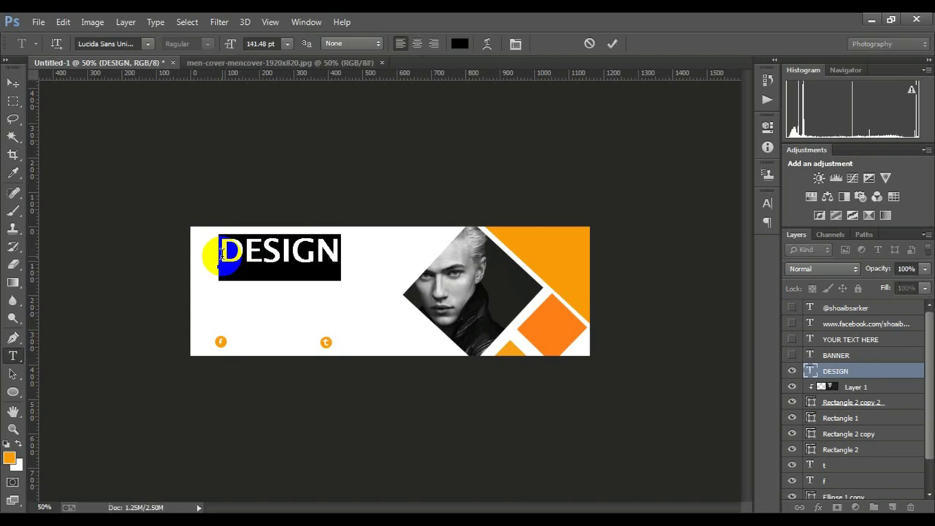
text(D)
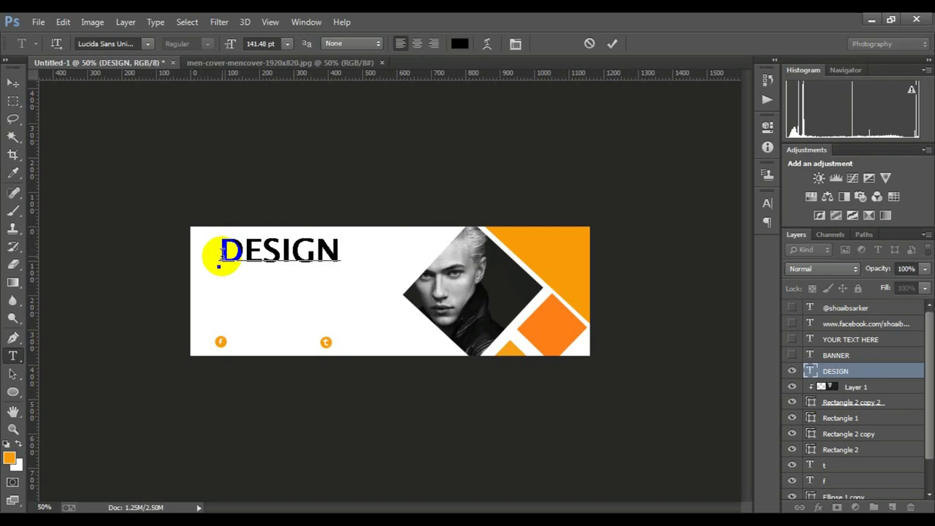
click(613, 44)
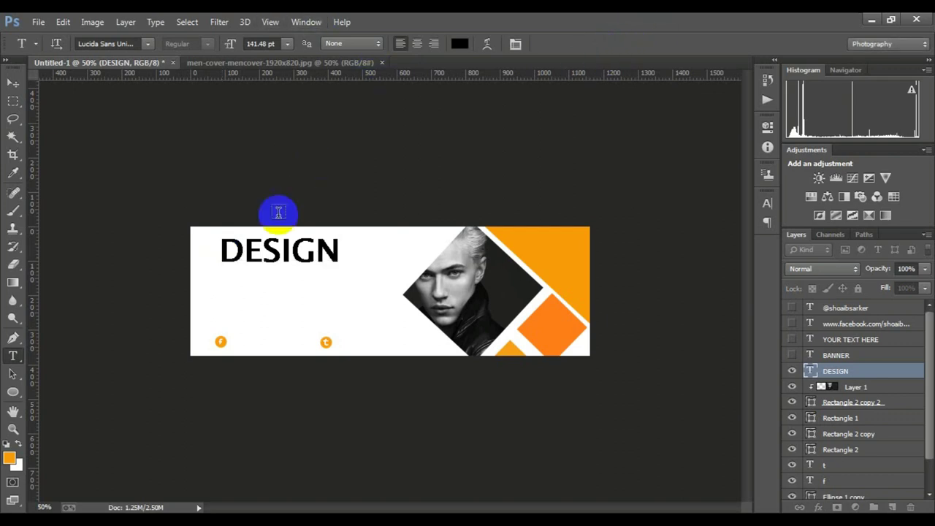
drag(313, 252, 315, 278)
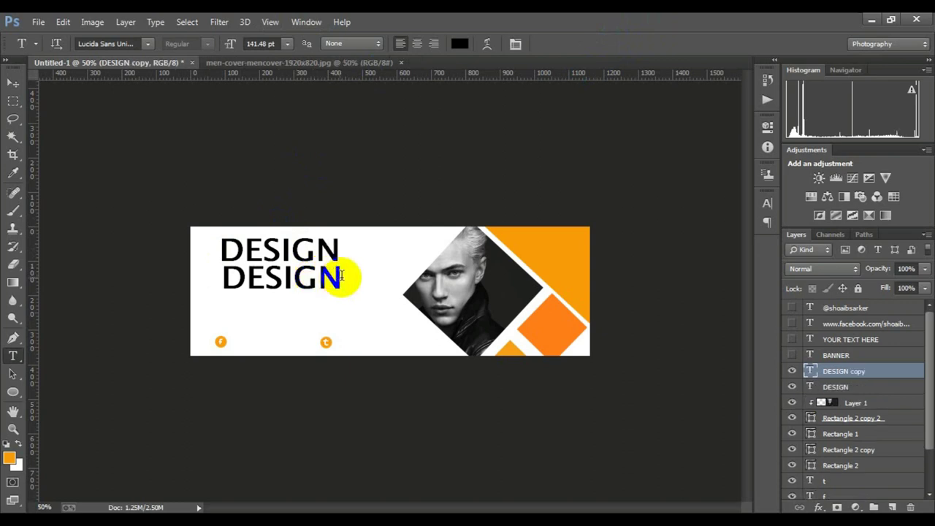
Retype the duplicated headline as BANNER.
drag(340, 276, 221, 269)
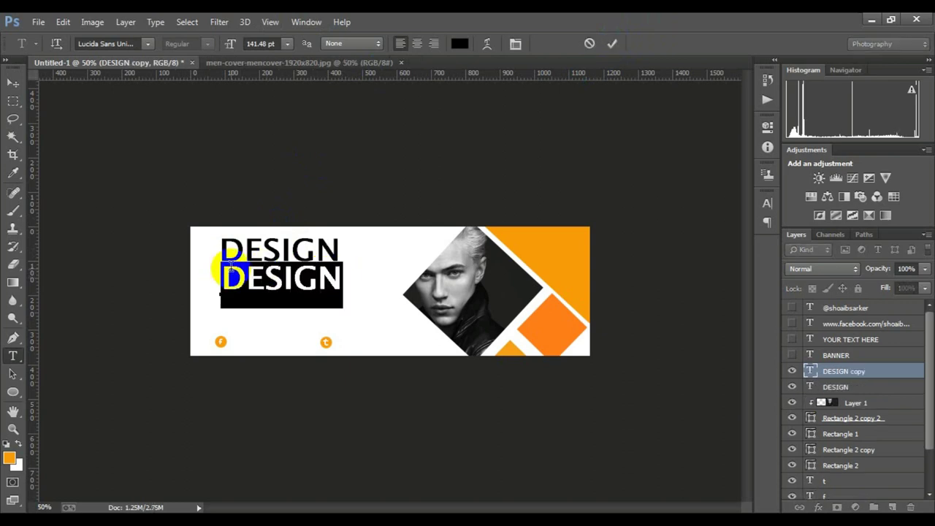
text(BANNER)
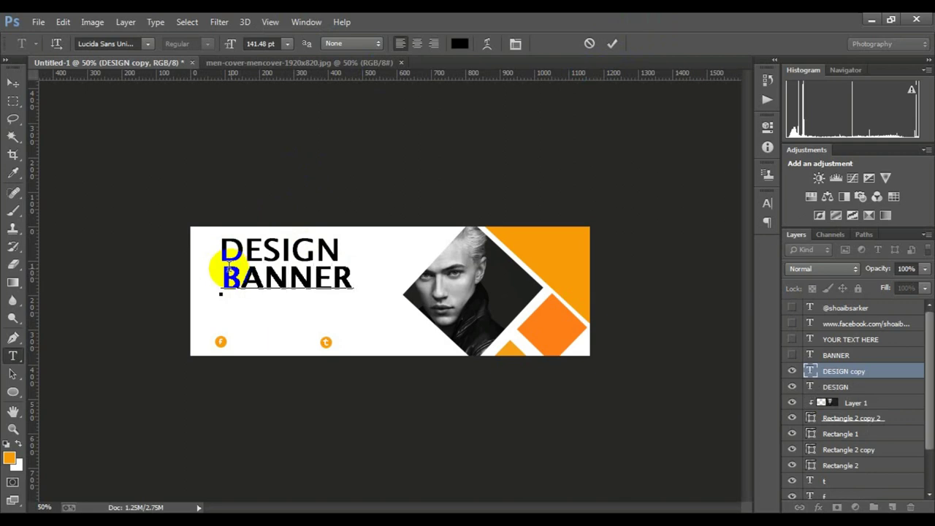
click(230, 268)
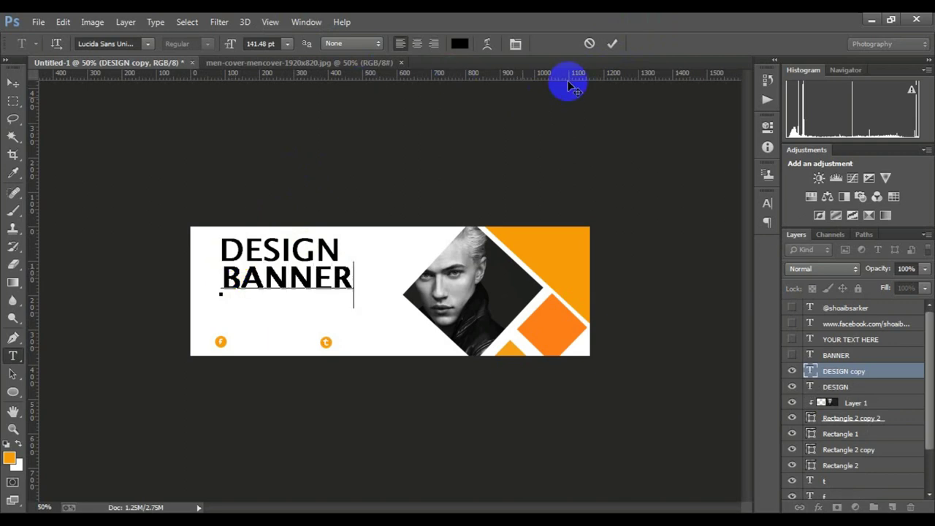
click(613, 45)
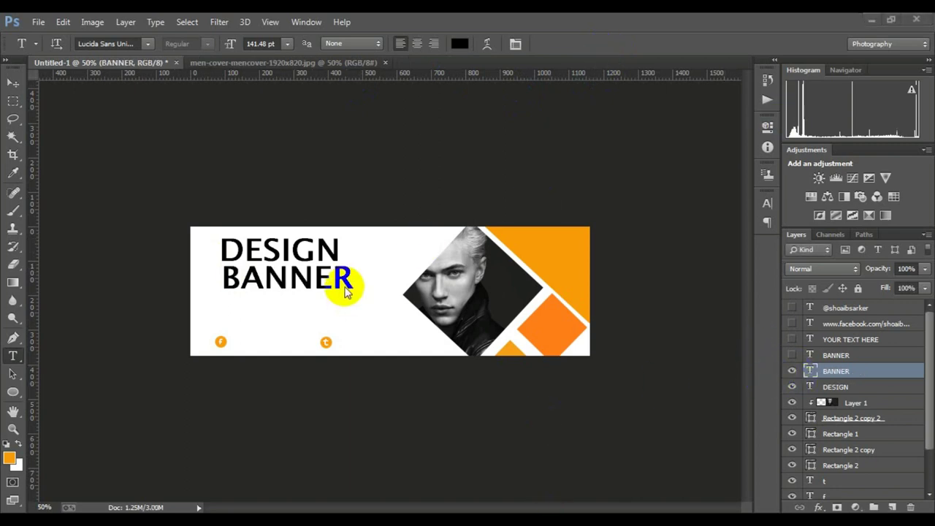
Colour BANNER with orange sampled from the diamond.
mouse_move(334, 284)
mouse_down()
mouse_move(353, 285)
mouse_move(222, 276)
mouse_up()
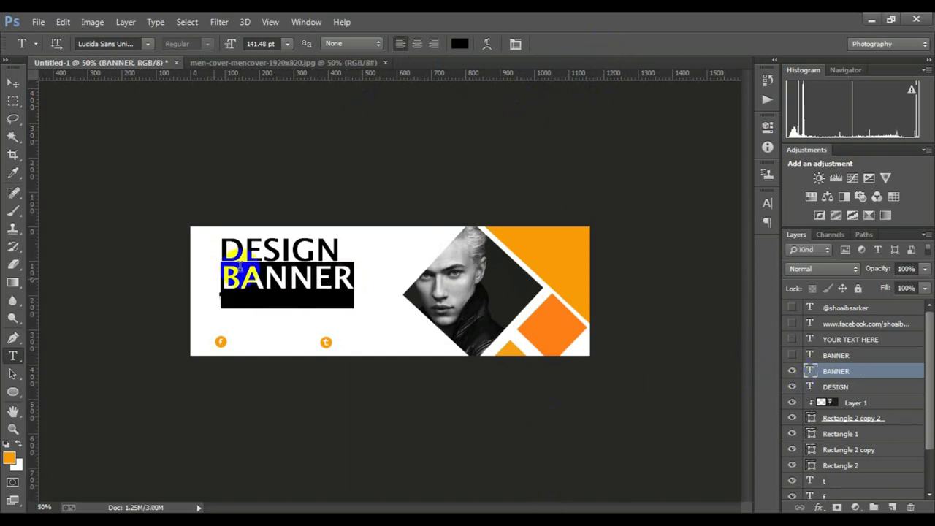
click(459, 43)
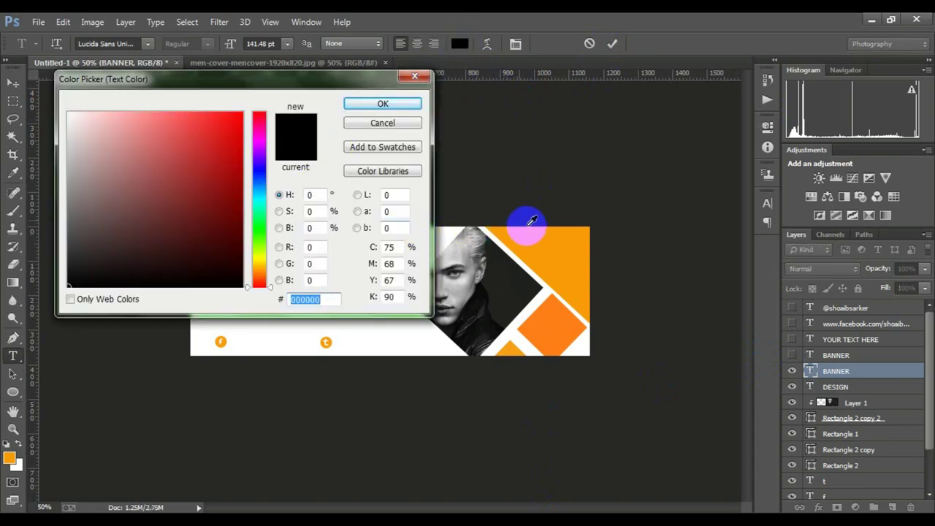
click(530, 230)
click(416, 98)
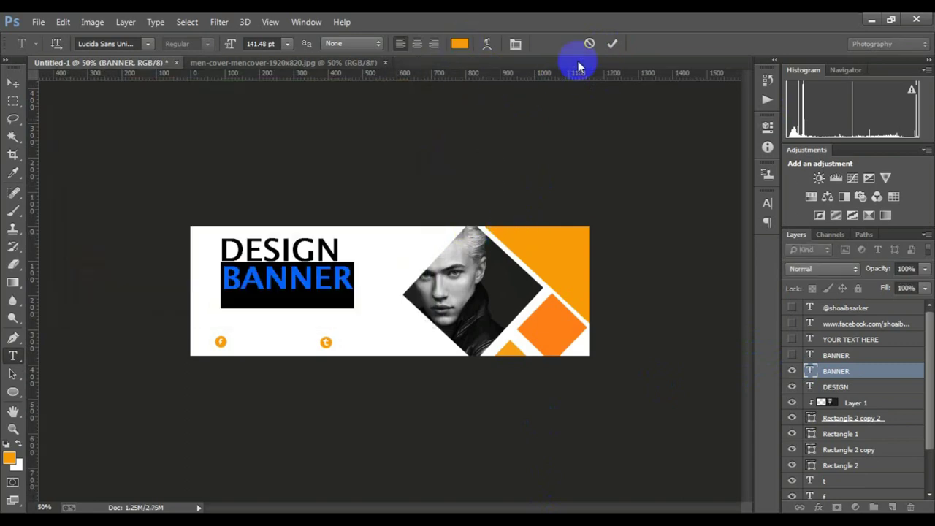
click(612, 45)
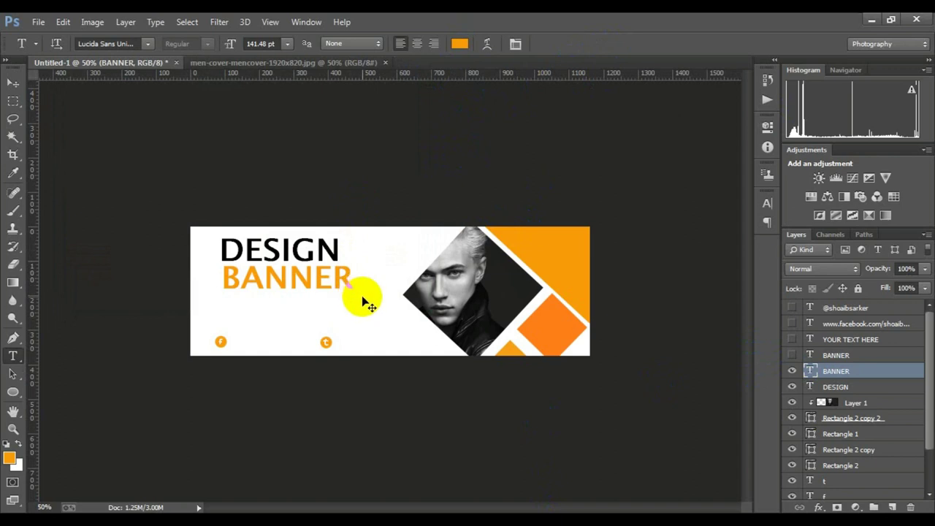
Narrow BANNER to about 90% width.
key(ctrl+t)
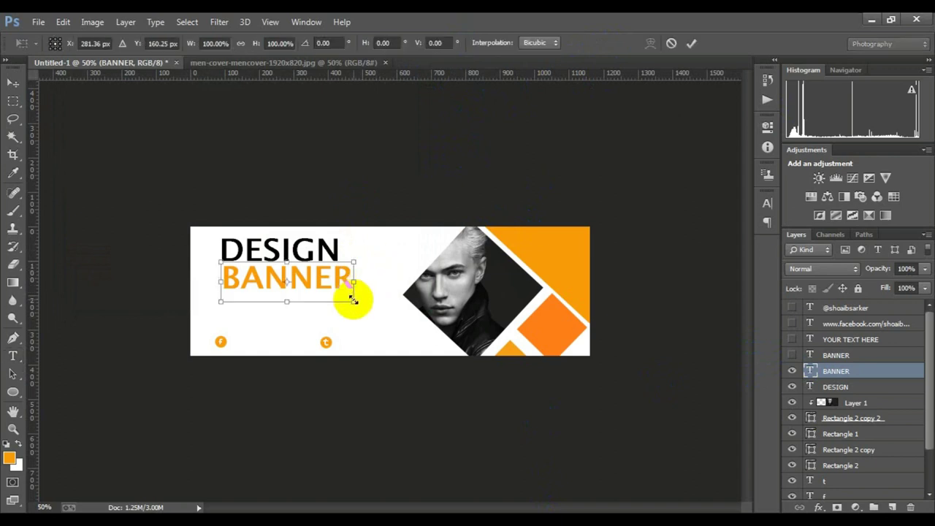
drag(349, 286, 343, 287)
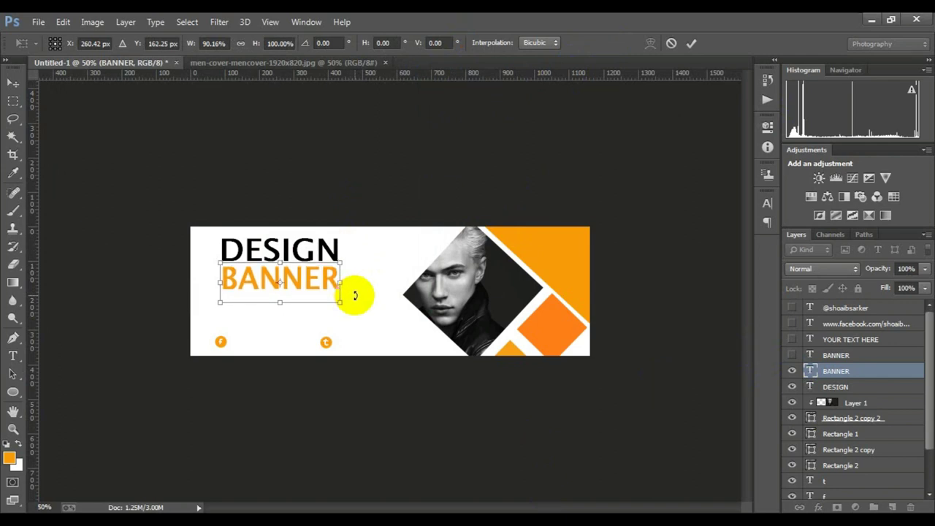
key(Return)
key(t)
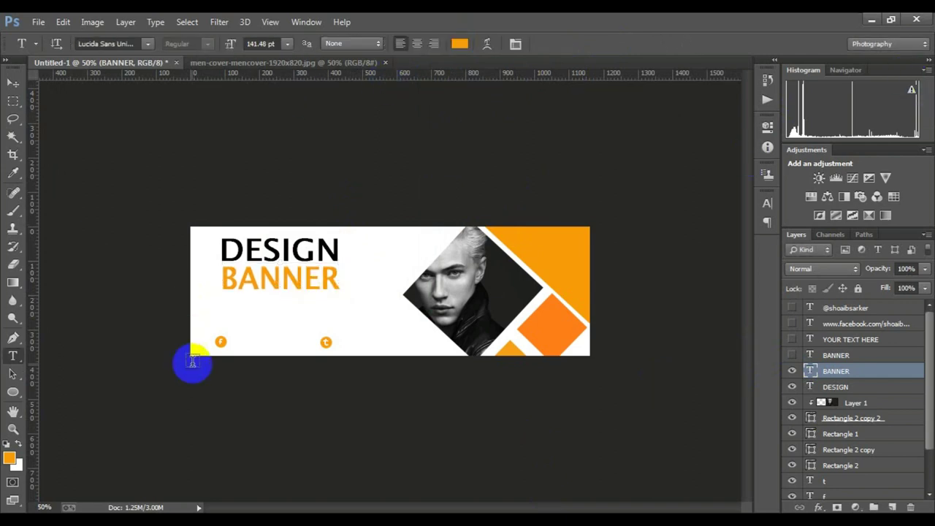
Add a YOUR TEXT HERE subtitle in grey #676767 below BANNER.
click(209, 304)
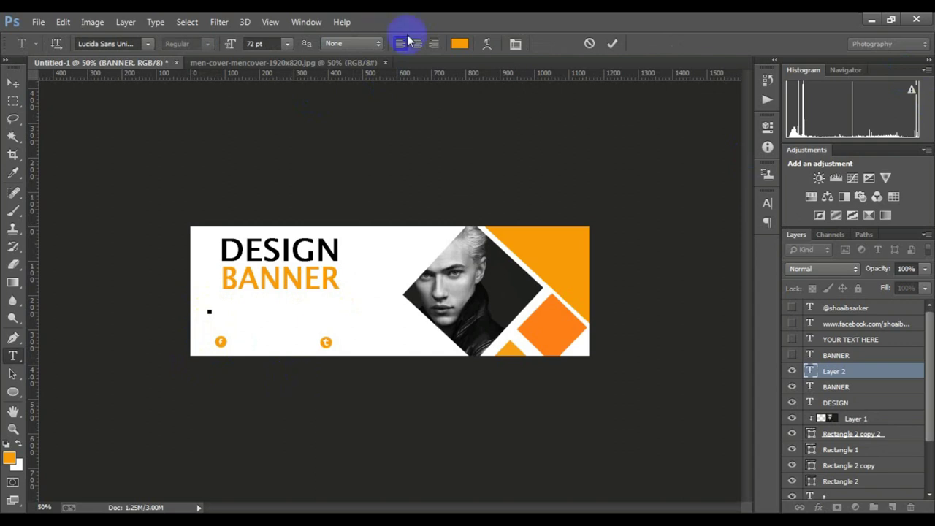
click(459, 44)
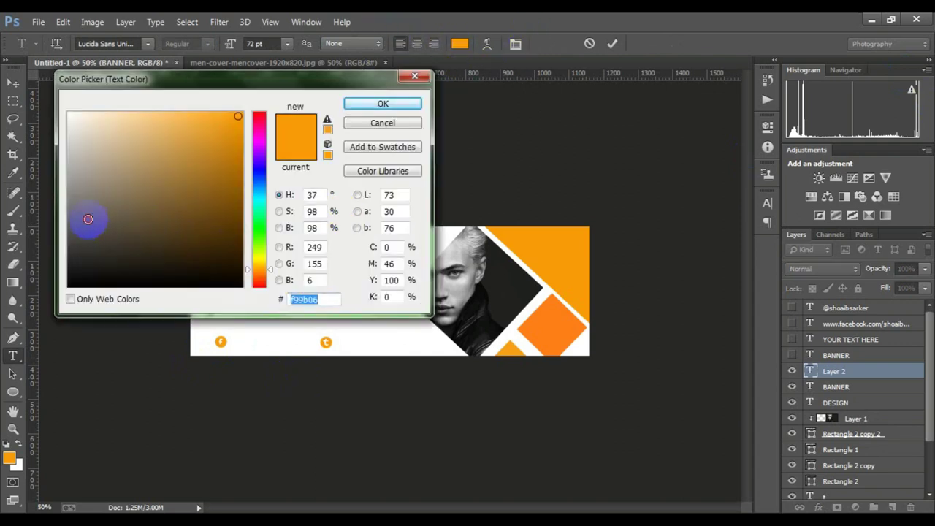
drag(88, 217, 66, 217)
click(383, 104)
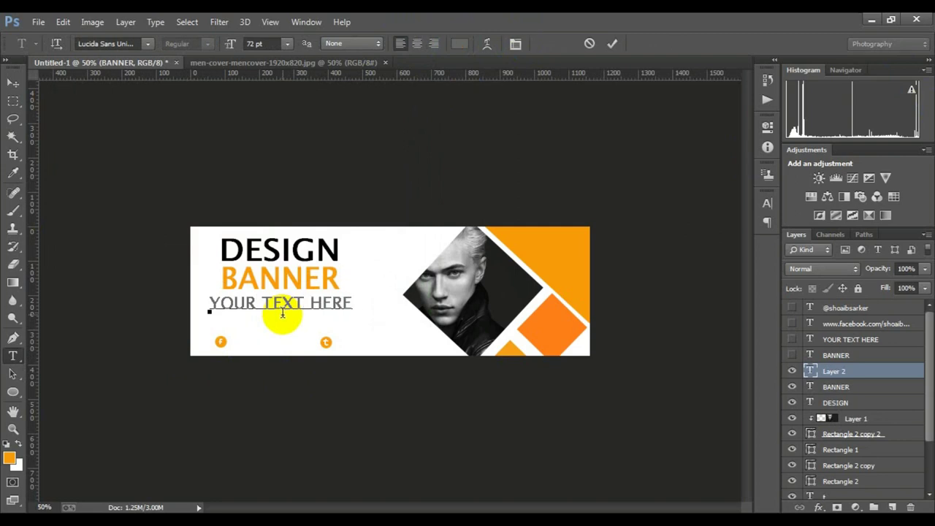
click(613, 44)
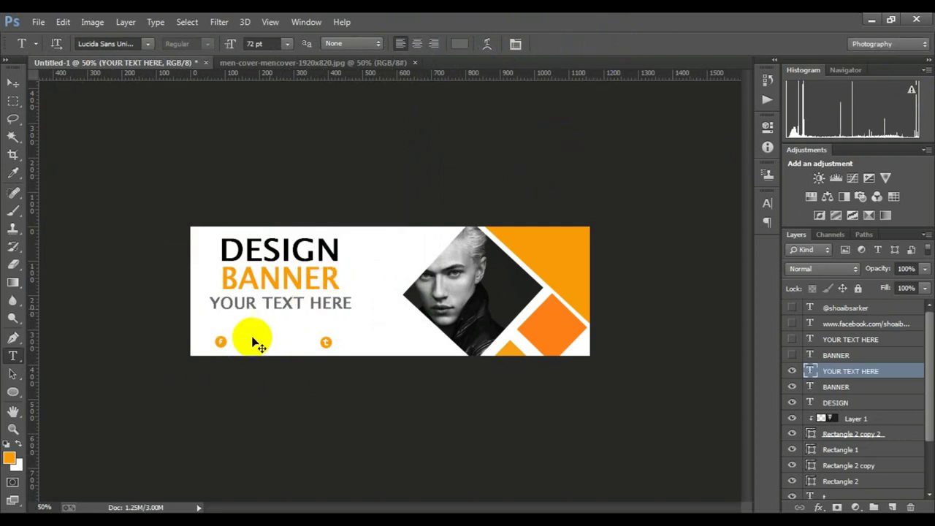
Nudge the subtitle up and right, then enlarge it to about 114%.
key(ctrl+t)
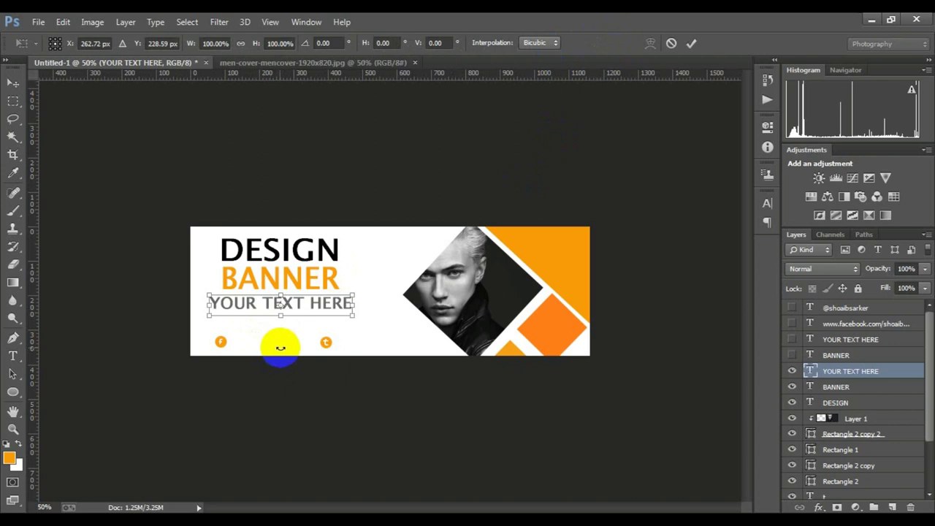
drag(280, 304, 284, 301)
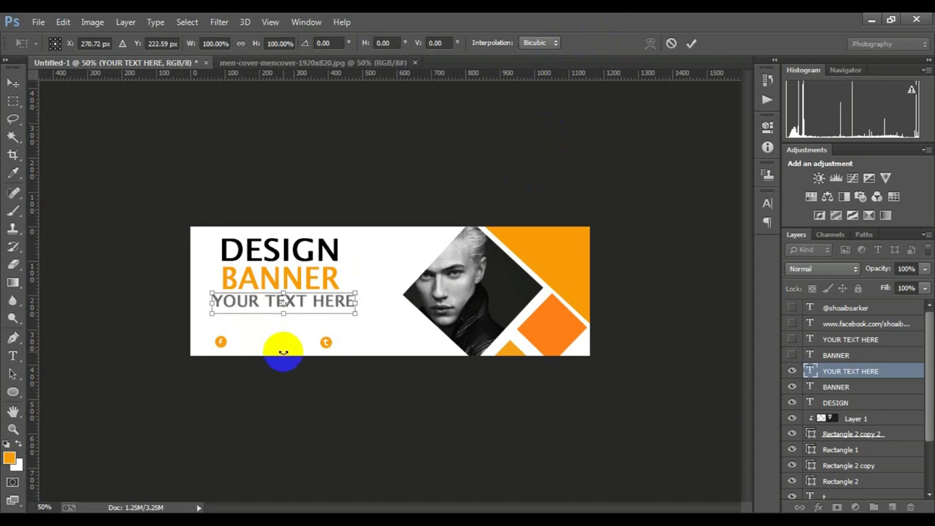
key(Return)
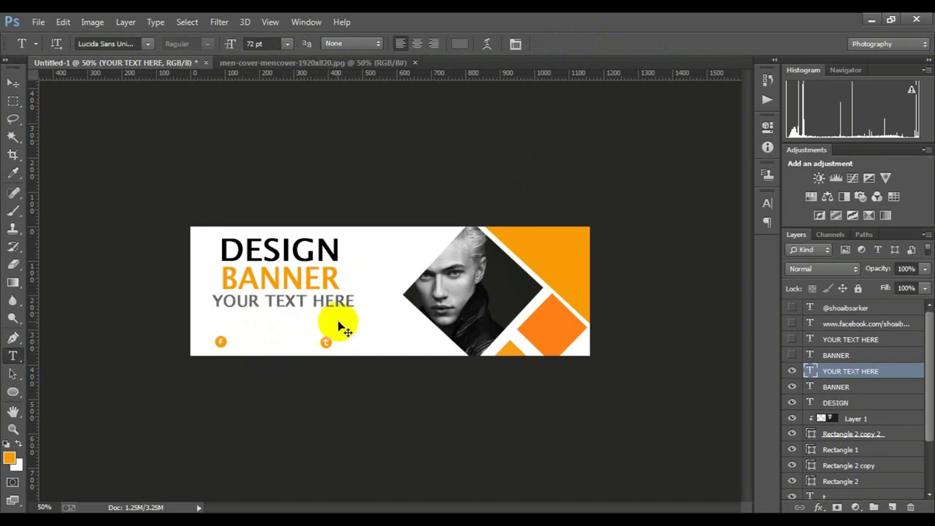
key(ctrl+t)
drag(356, 314, 365, 315)
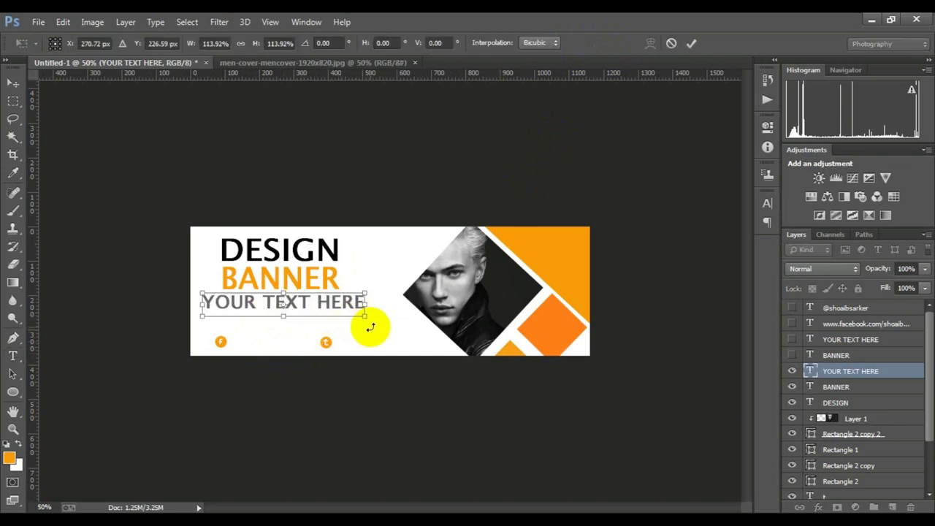
key(Return)
Type the Facebook page link, shrink it to about 27%, and place it beside the f icon.
click(231, 342)
text(www.facebook.com/shoaibscreative)
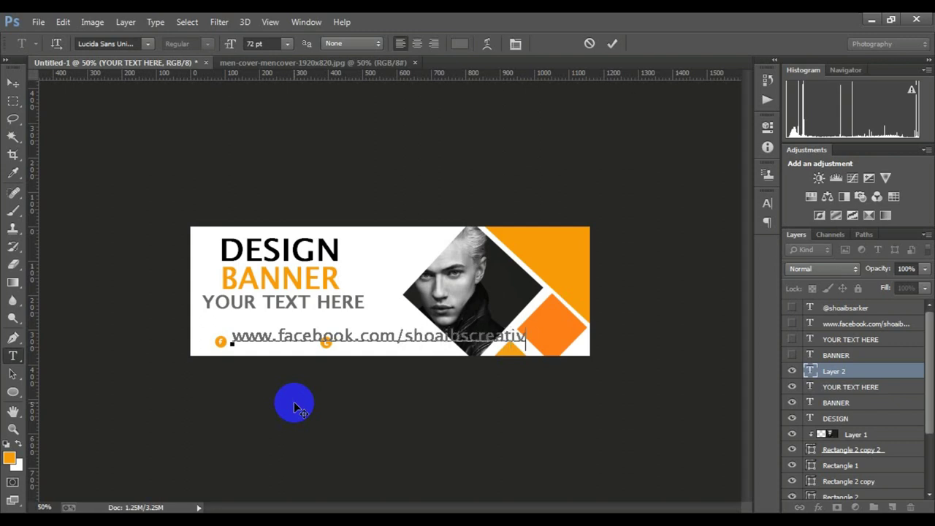
click(613, 43)
key(ctrl+t)
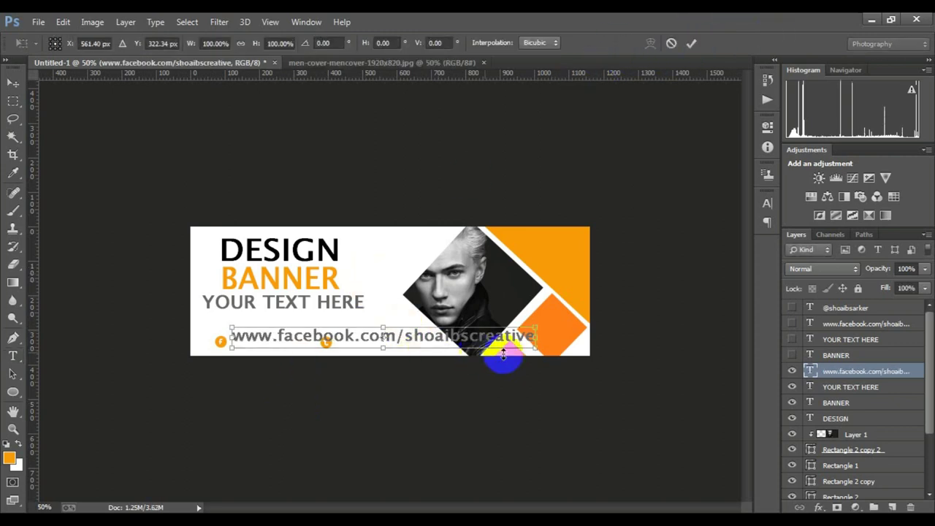
drag(534, 346, 342, 342)
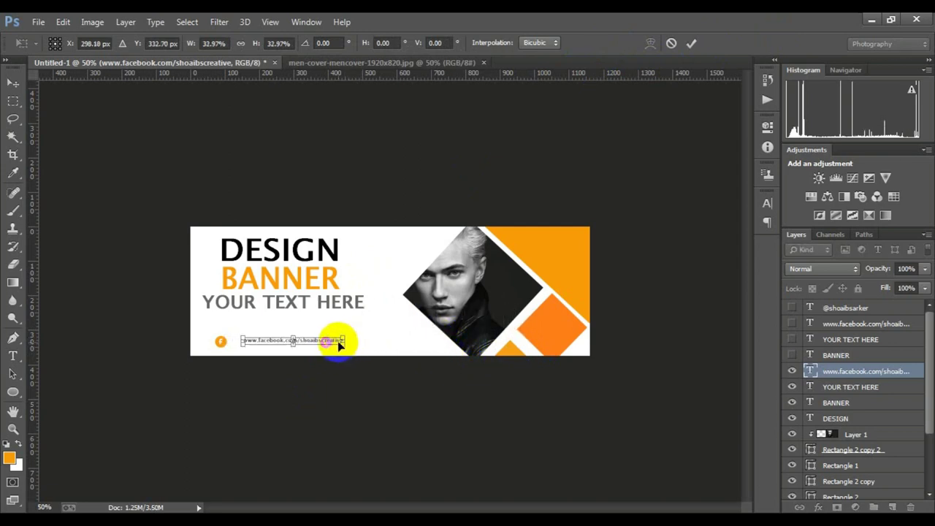
scroll(356, 355, up, 1)
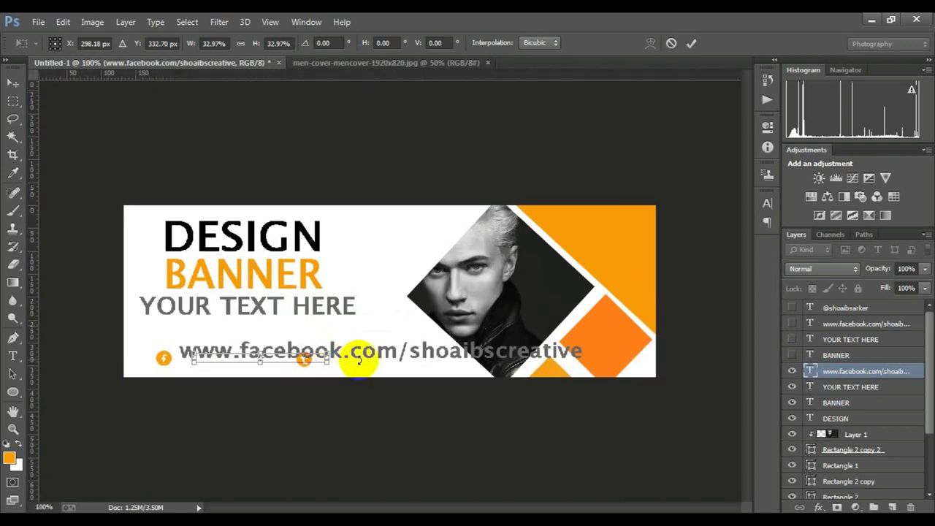
scroll(359, 359, up, 1)
mouse_move(292, 378)
mouse_down()
mouse_move(254, 383)
mouse_move(265, 379)
mouse_up()
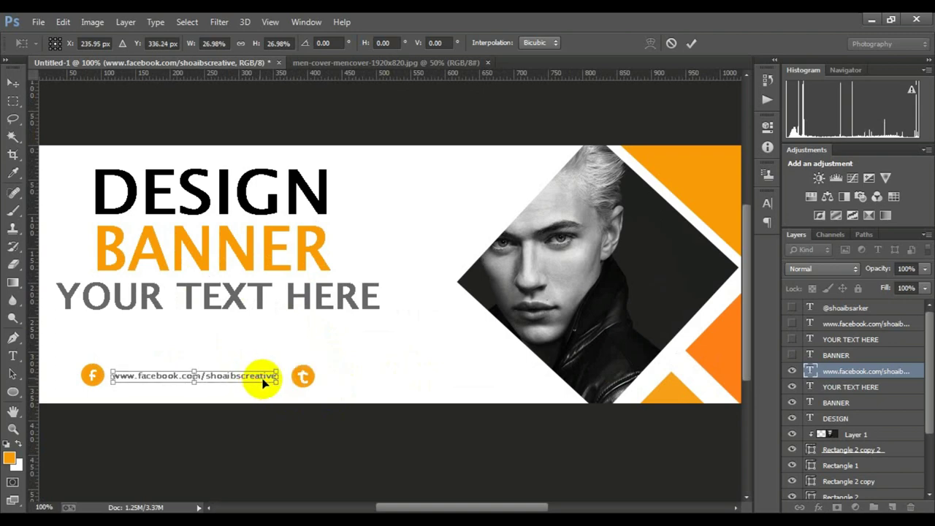
key(Return)
key(t)
click(301, 380)
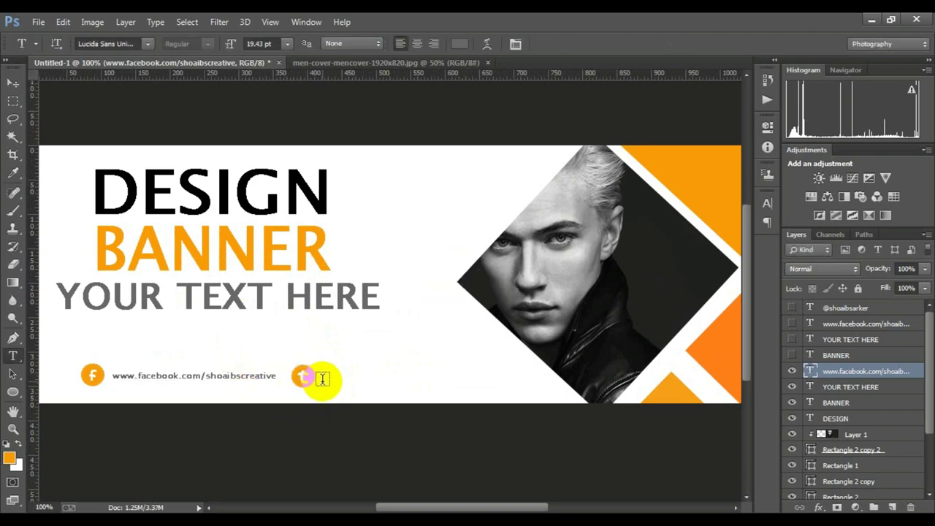
Copy the link beside the t icon, retype it as the Twitter handle, and nudge it down 1 px.
mouse_move(241, 378)
mouse_down()
mouse_move(450, 379)
mouse_move(322, 375)
mouse_up()
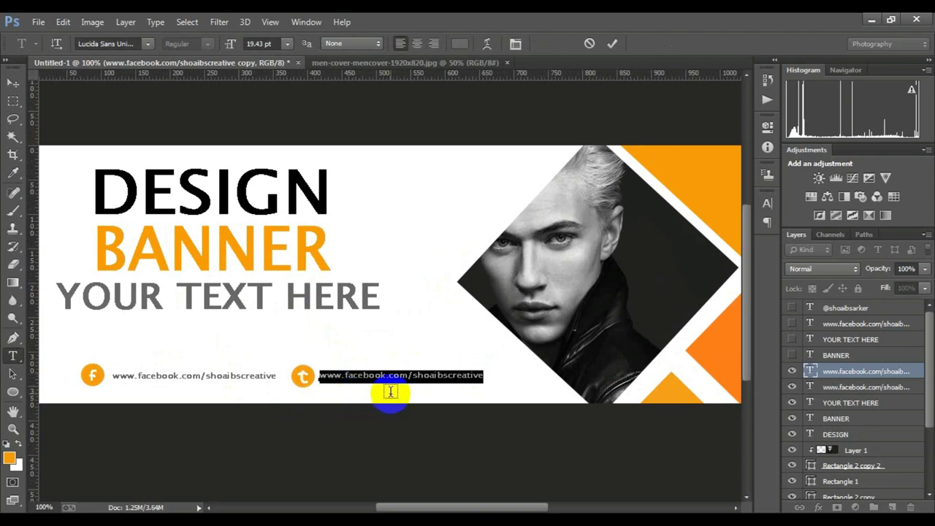
text(@shoaibsarker)
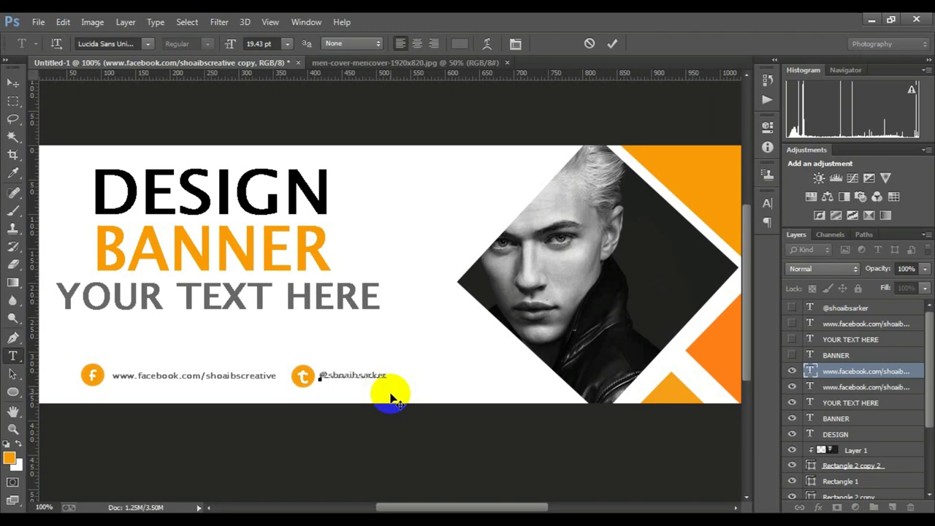
click(614, 43)
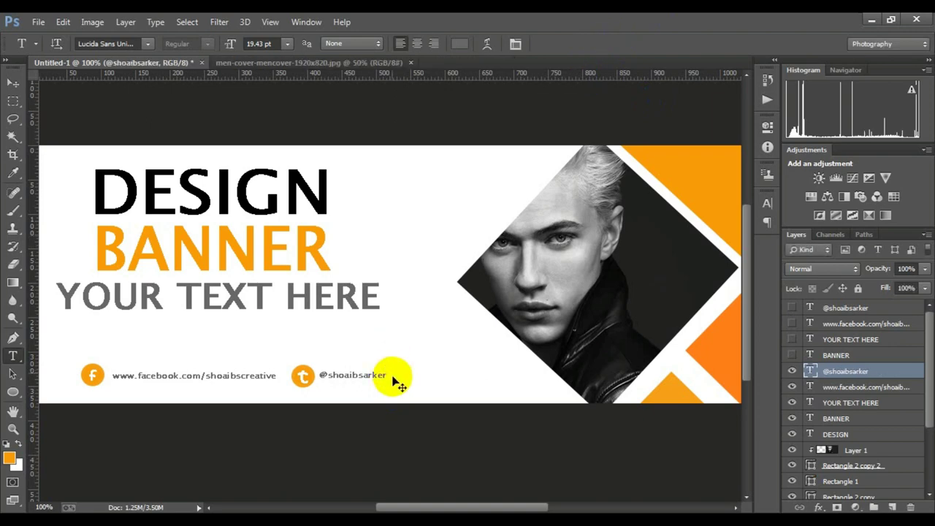
key(ctrl+t)
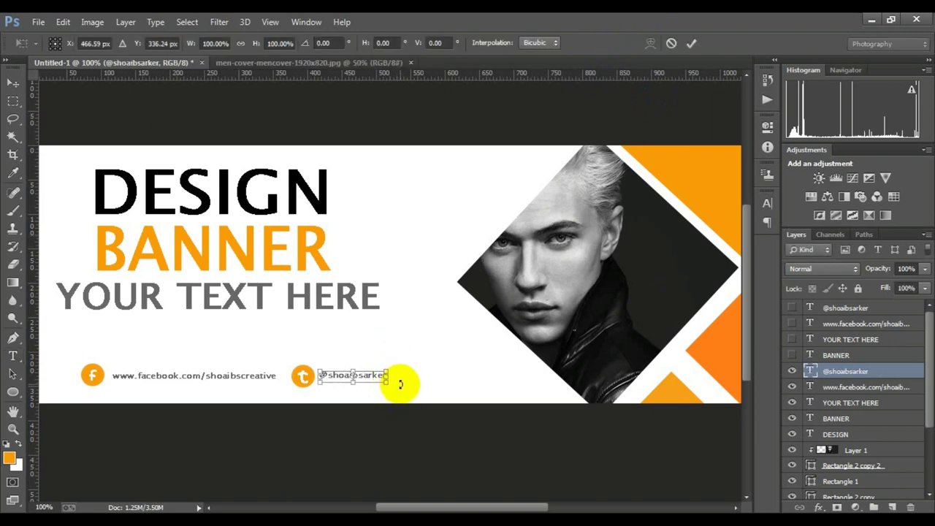
key(Down)
key(Return)
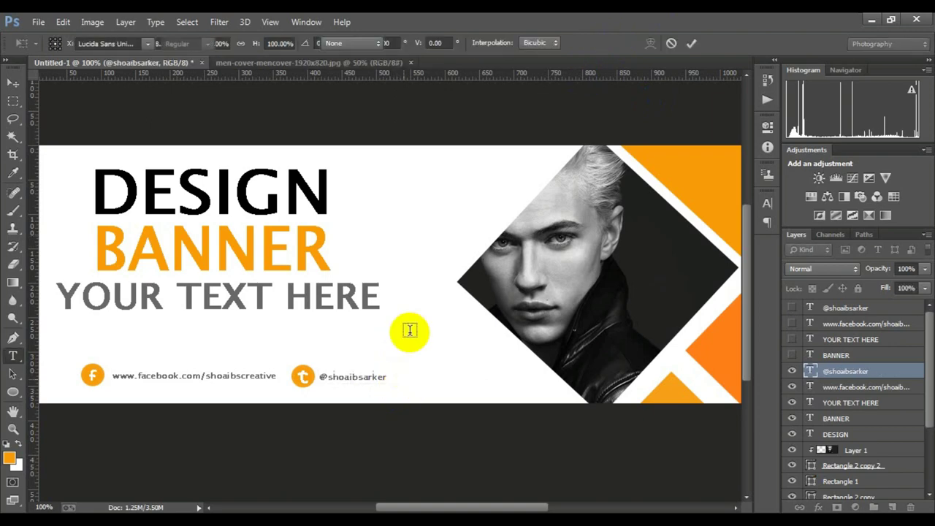
drag(453, 305, 440, 331)
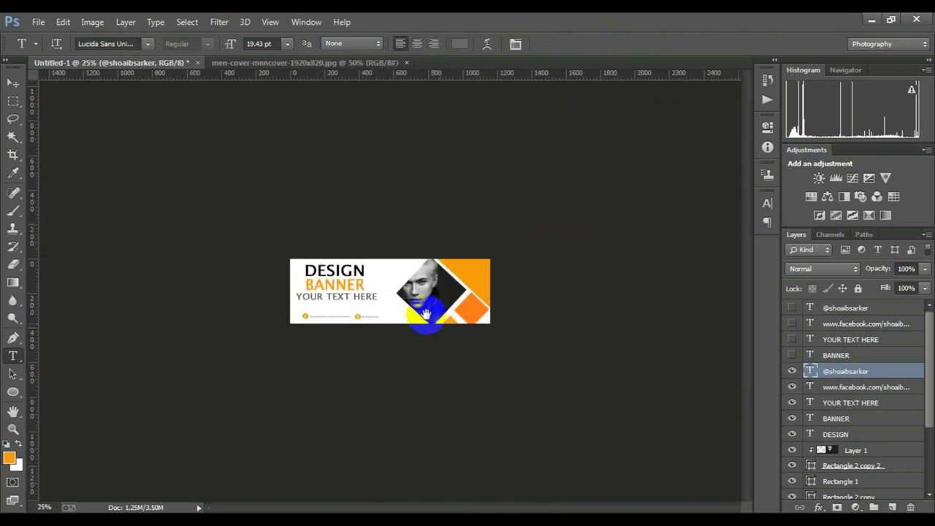
mouse_move(426, 315)
mouse_down()
mouse_move(443, 303)
mouse_move(368, 321)
mouse_move(313, 306)
mouse_up()
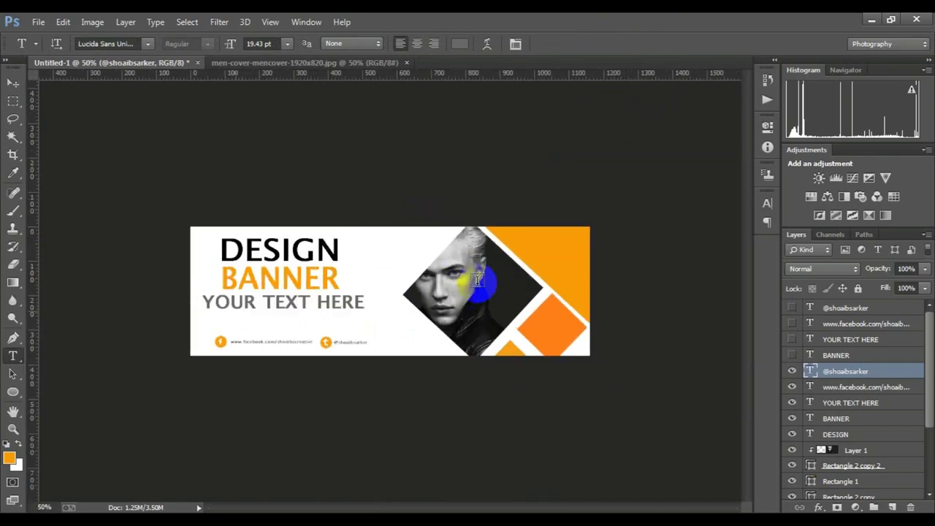